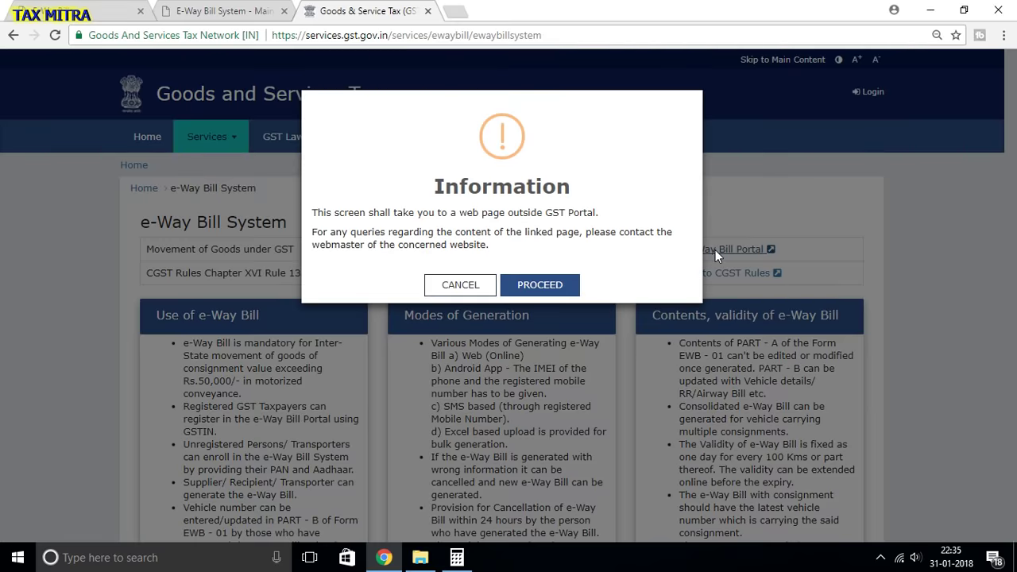
- Confirm leaving the GST Portal to go to the e-Way Bill portal
{"action": "left_click", "coordinate": [566, 272]}
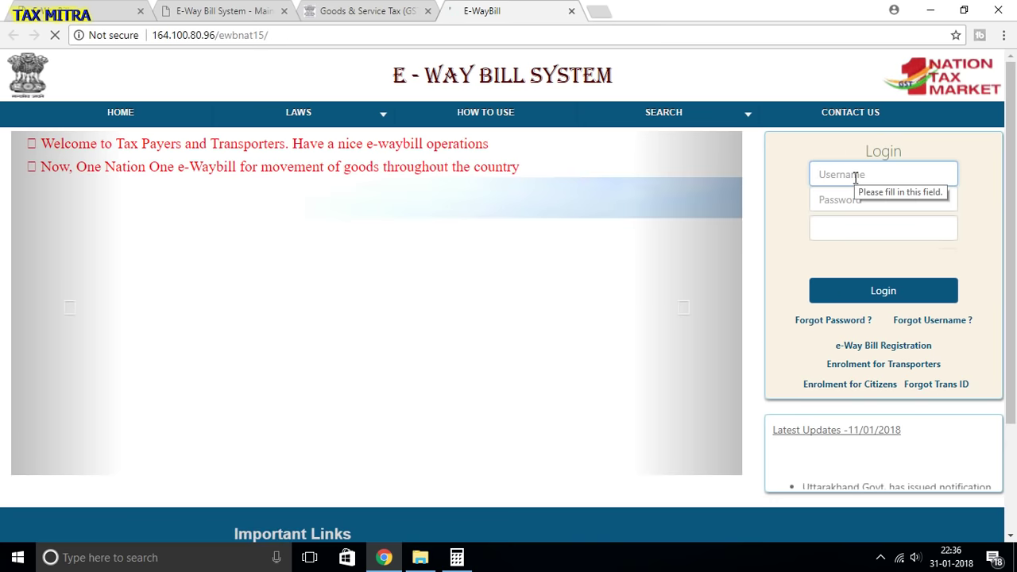
- Log in with the taxpayer's username, the account password and the captcha code
{"action": "type", "text": "meeralko"}
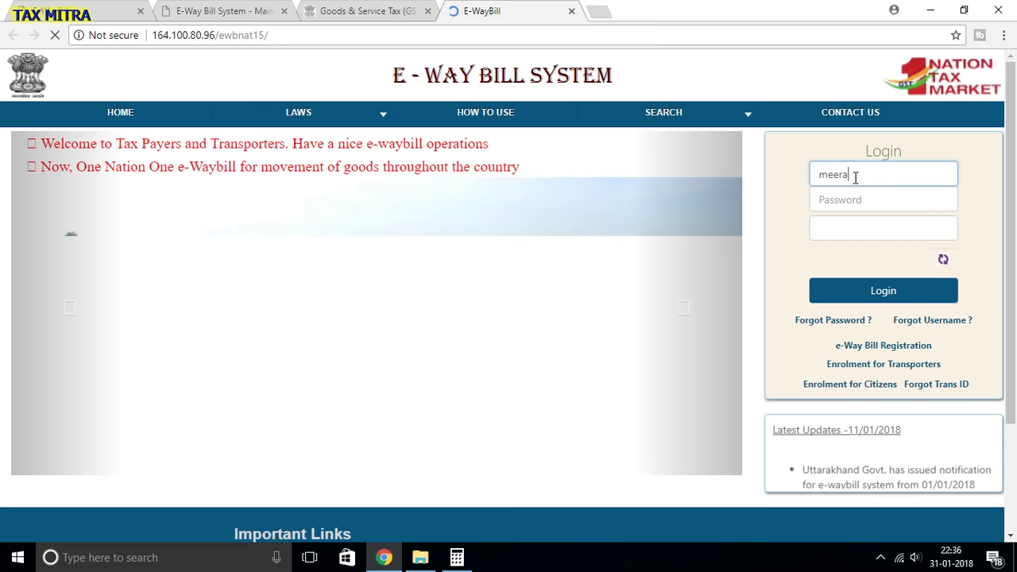
{"action": "key", "text": "Tab"}
{"action": "type", "text": "•••••"}
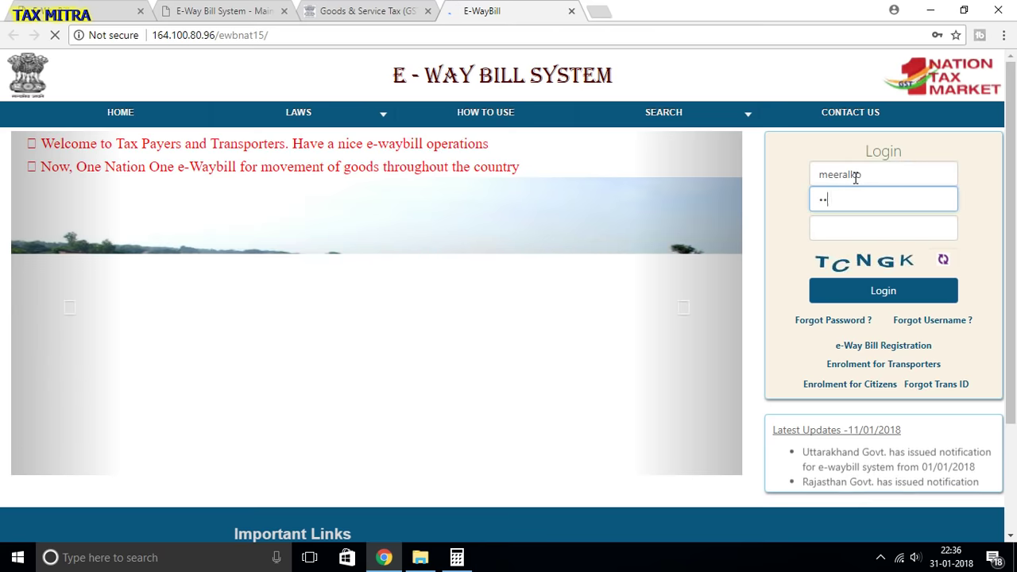
{"action": "type", "text": "••••"}
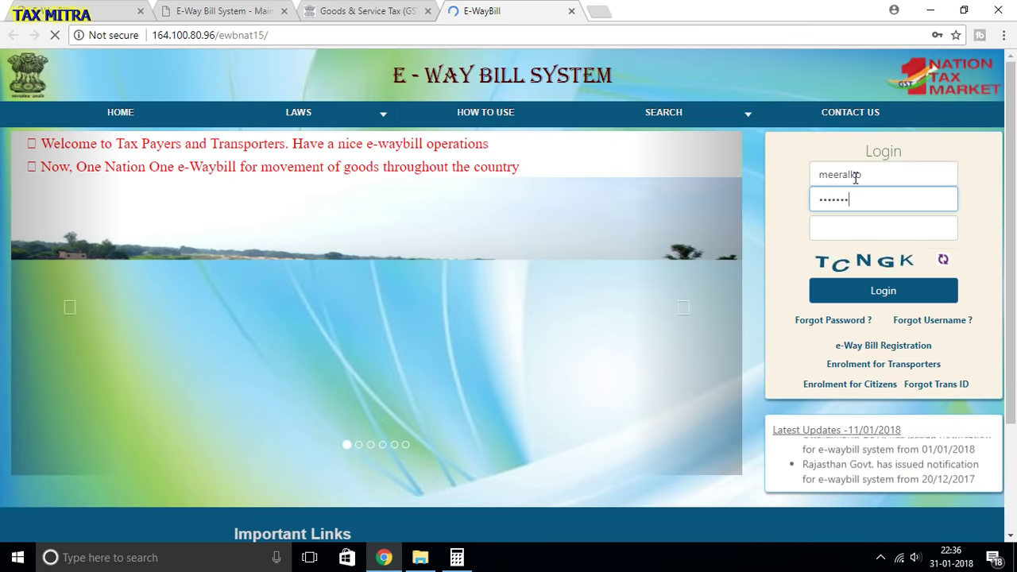
{"action": "key", "text": "Tab"}
{"action": "type", "text": "TC"}
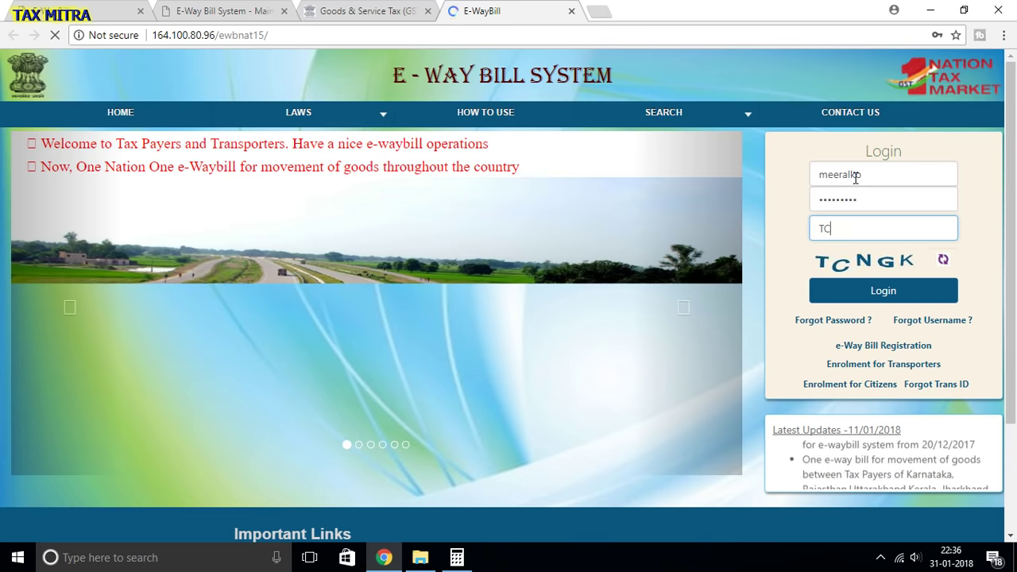
{"action": "key", "text": "BackSpace"}
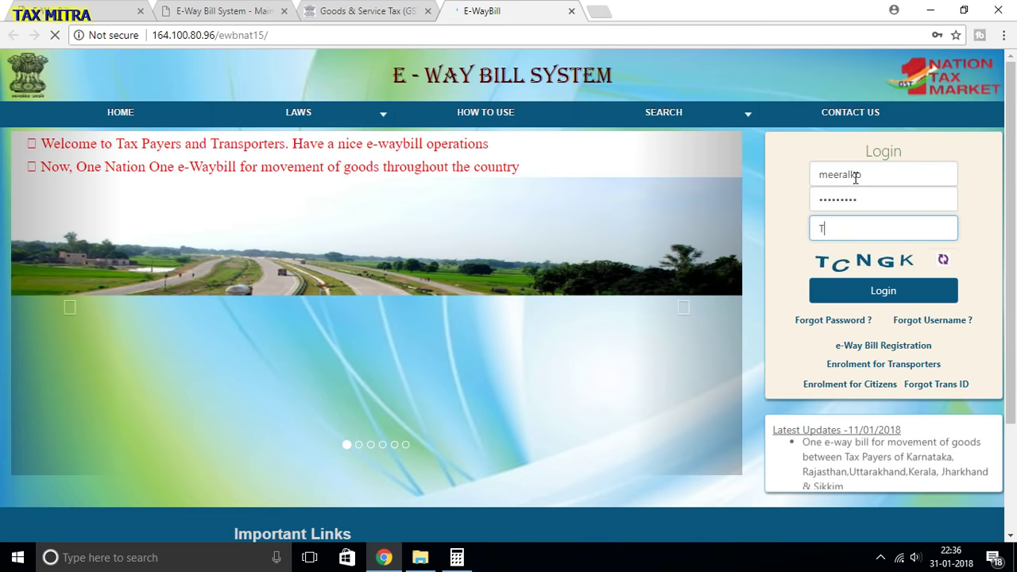
{"action": "type", "text": "C"}
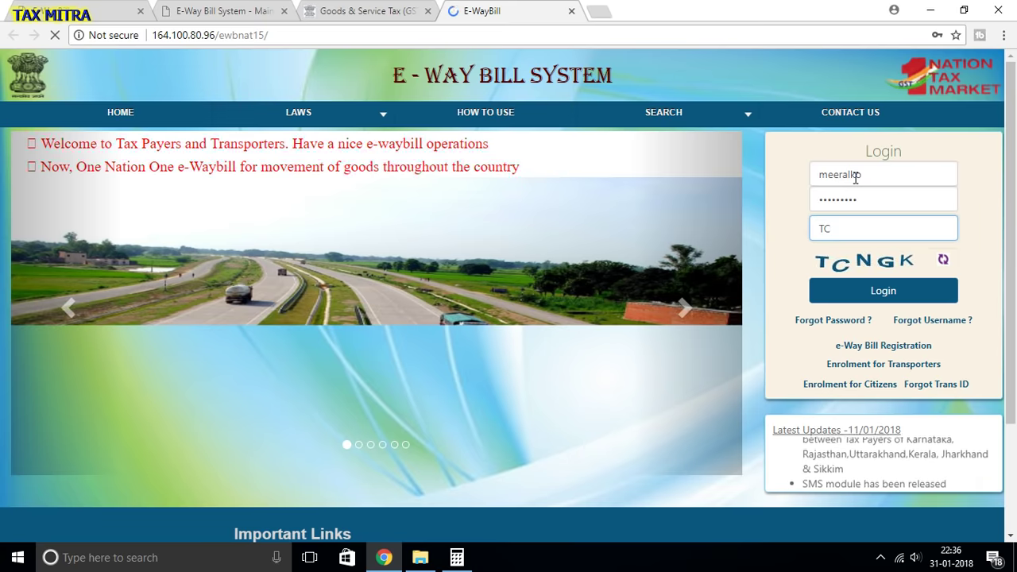
{"action": "type", "text": "B"}
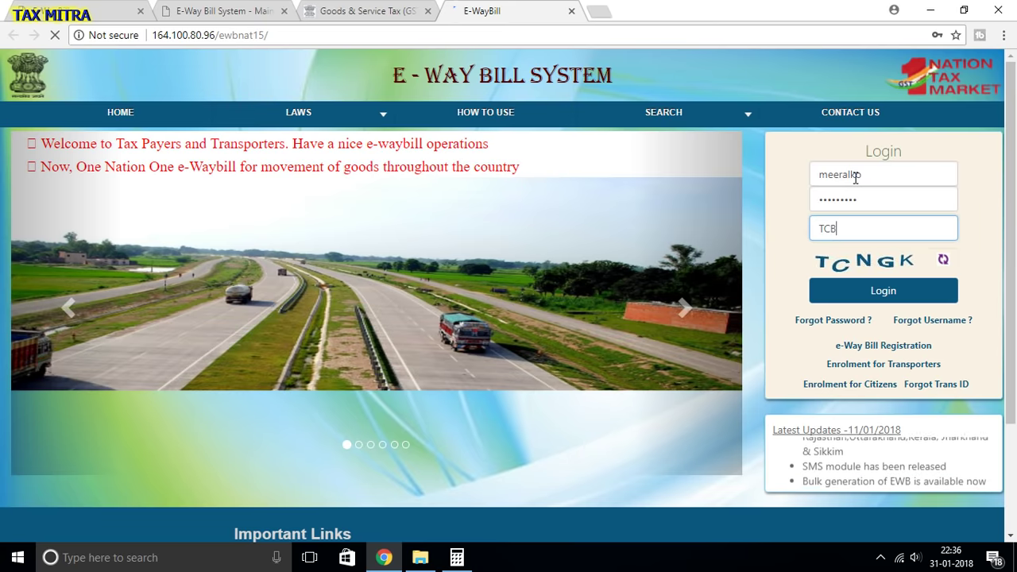
{"action": "key", "text": "BackSpace"}
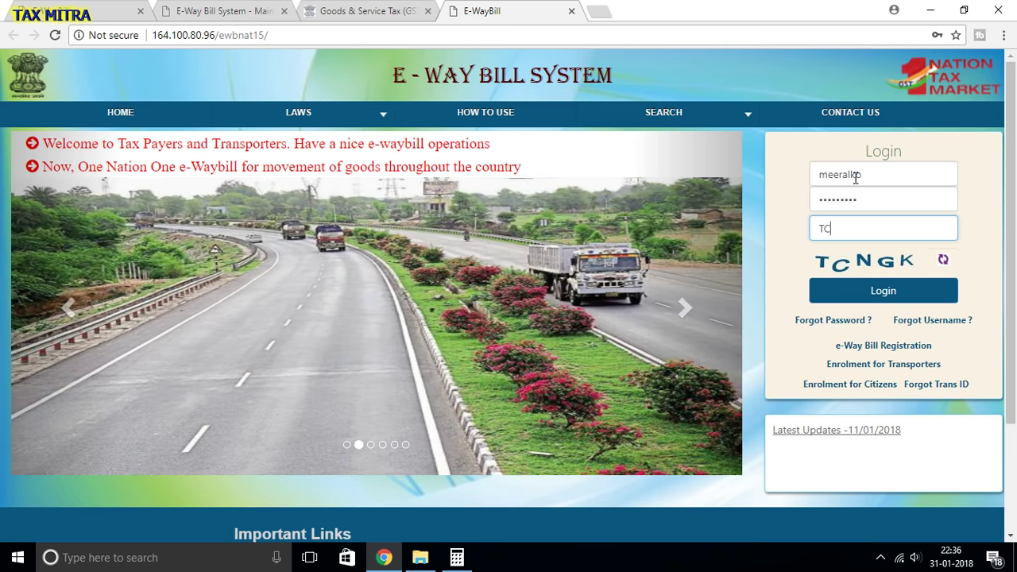
{"action": "type", "text": "NGK"}
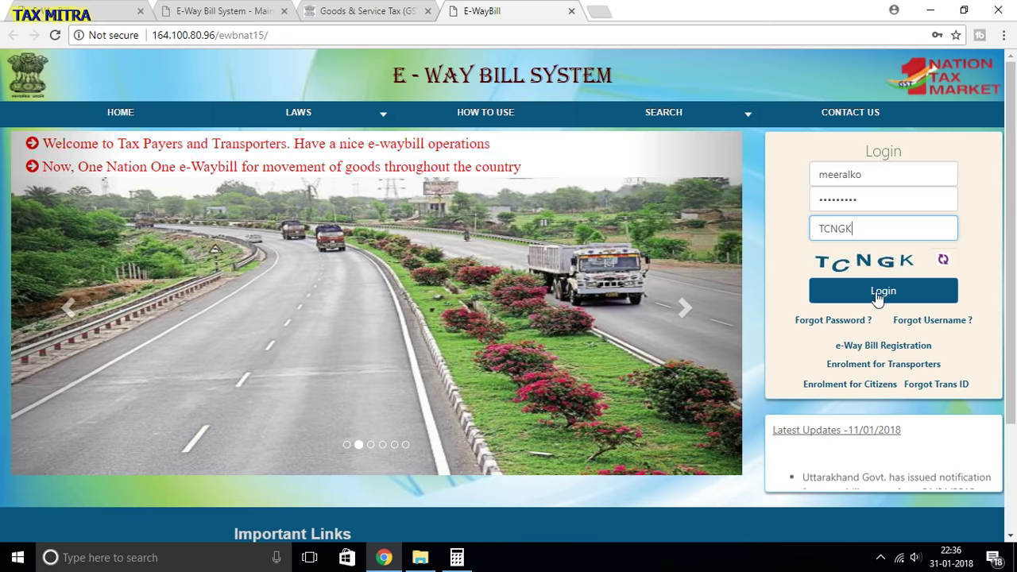
{"action": "left_click", "coordinate": [876, 292]}
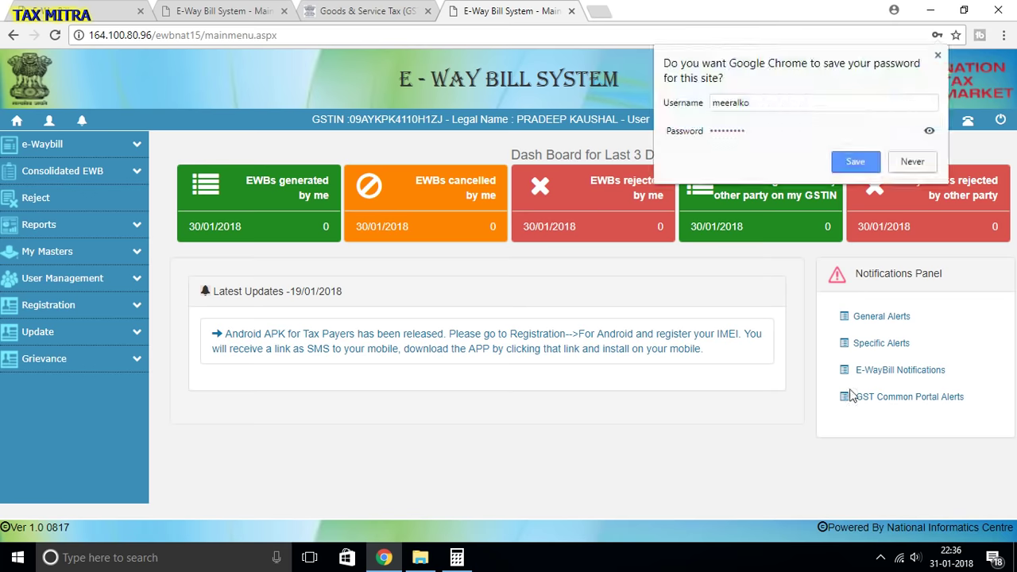
- Decline Chrome's offer to save the password and expand the e-Waybill sidebar menu
{"action": "left_click", "coordinate": [908, 161]}
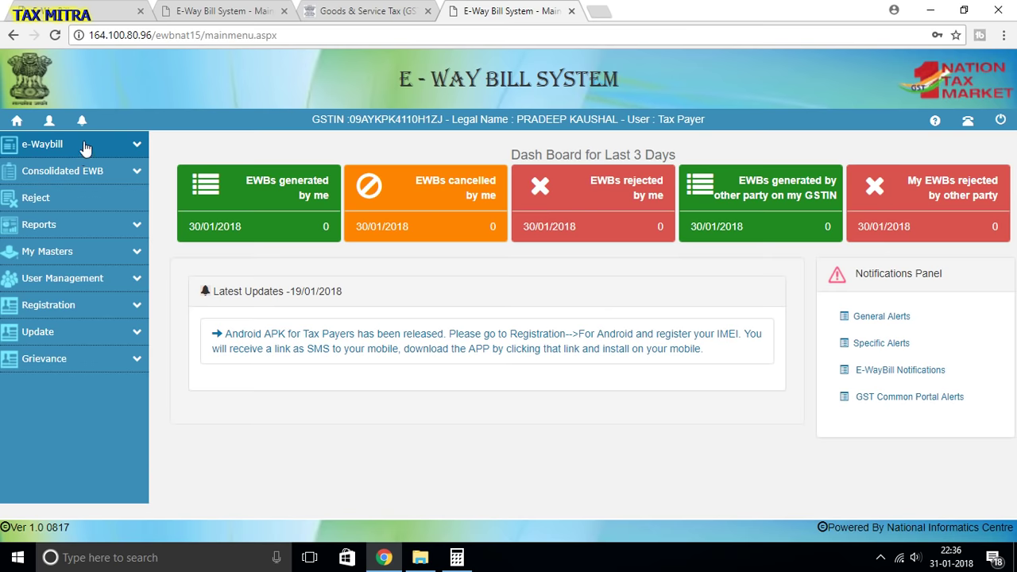
{"action": "left_click", "coordinate": [137, 147]}
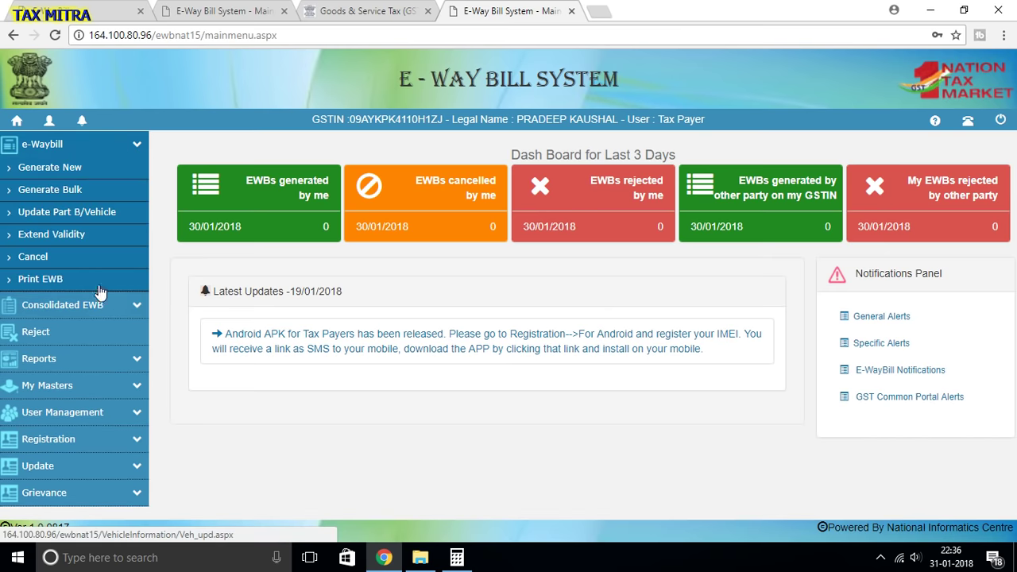
{"action": "left_click", "coordinate": [133, 310]}
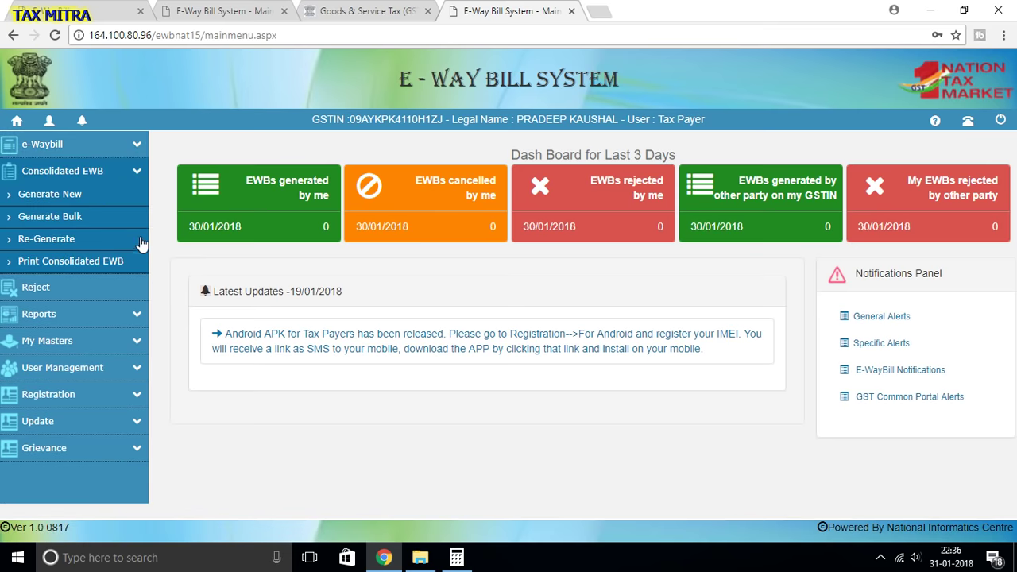
{"action": "left_click", "coordinate": [138, 173]}
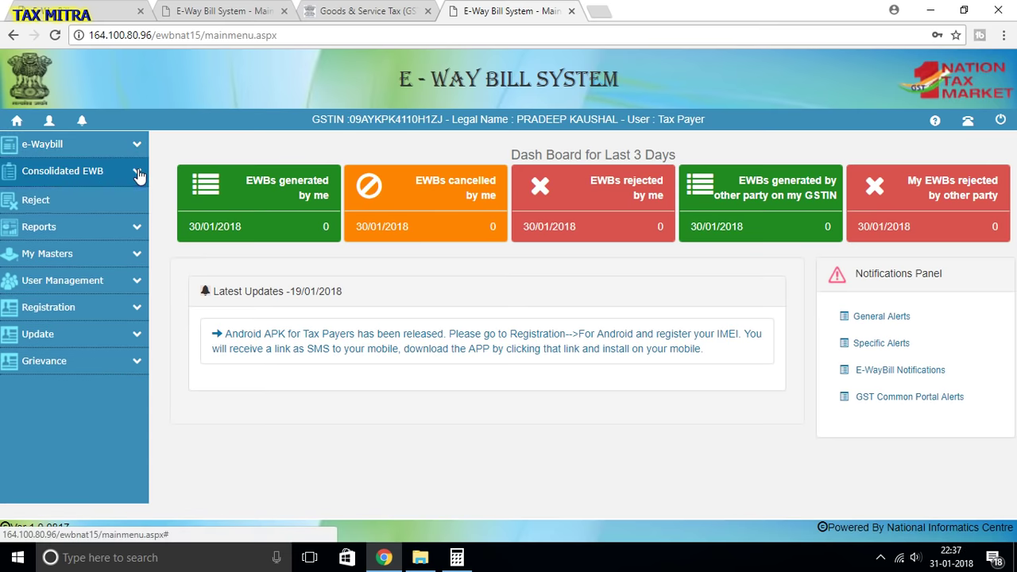
{"action": "left_click", "coordinate": [119, 145]}
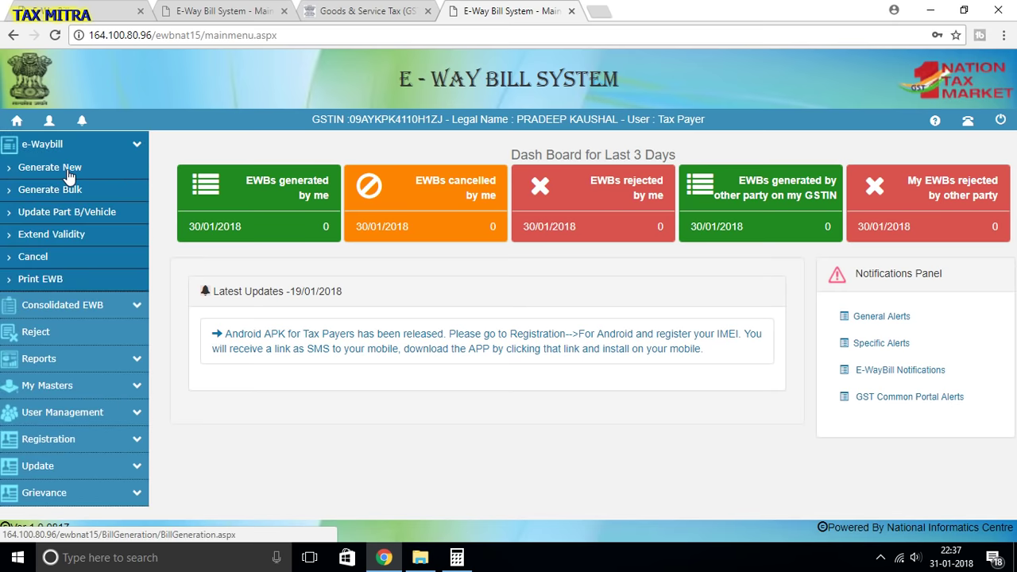
- Start a new e-way bill, toggling the transaction type to Inward and back to Outward
{"action": "left_click", "coordinate": [69, 175]}
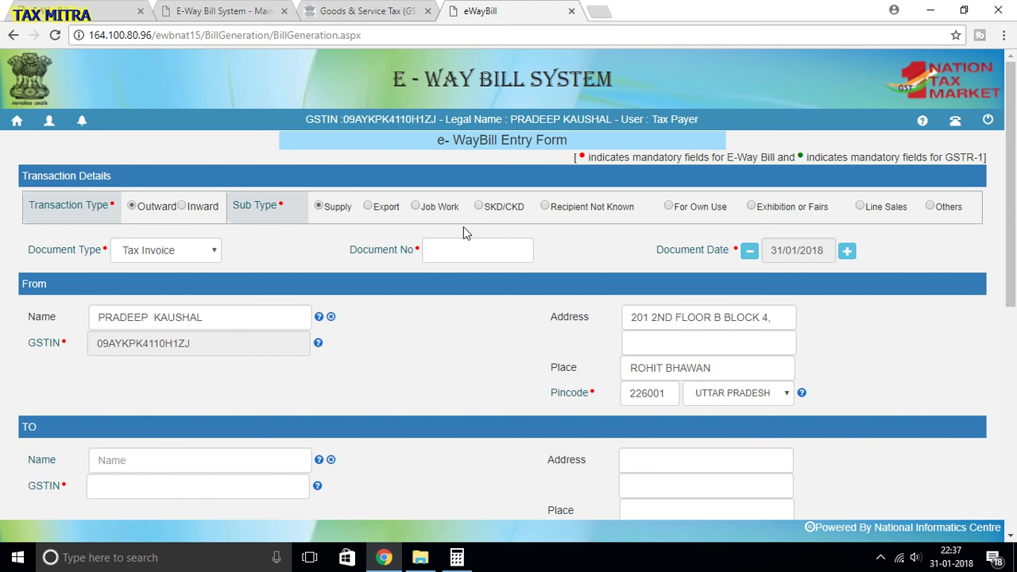
{"action": "left_click", "coordinate": [185, 205]}
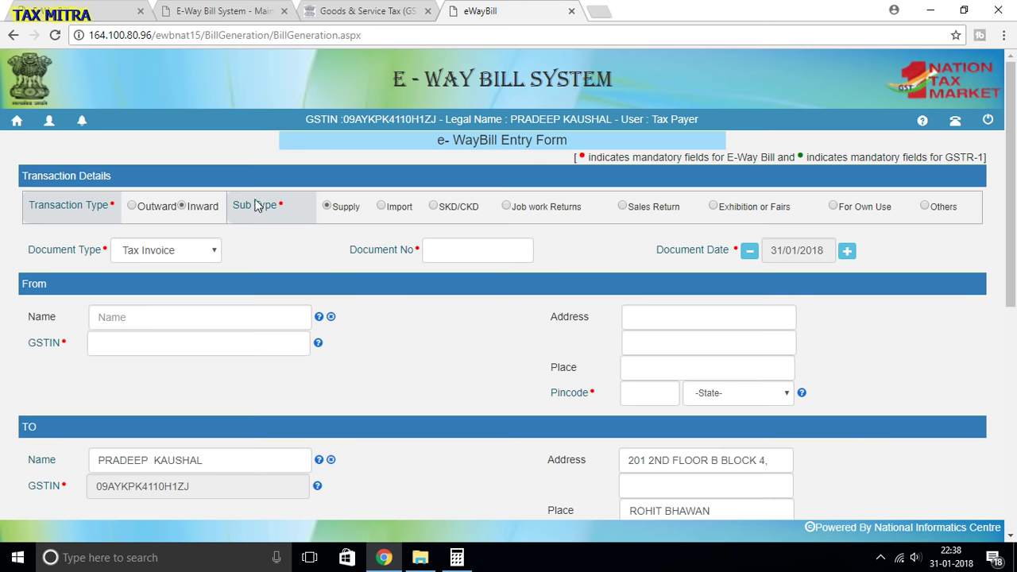
{"action": "left_click", "coordinate": [132, 206]}
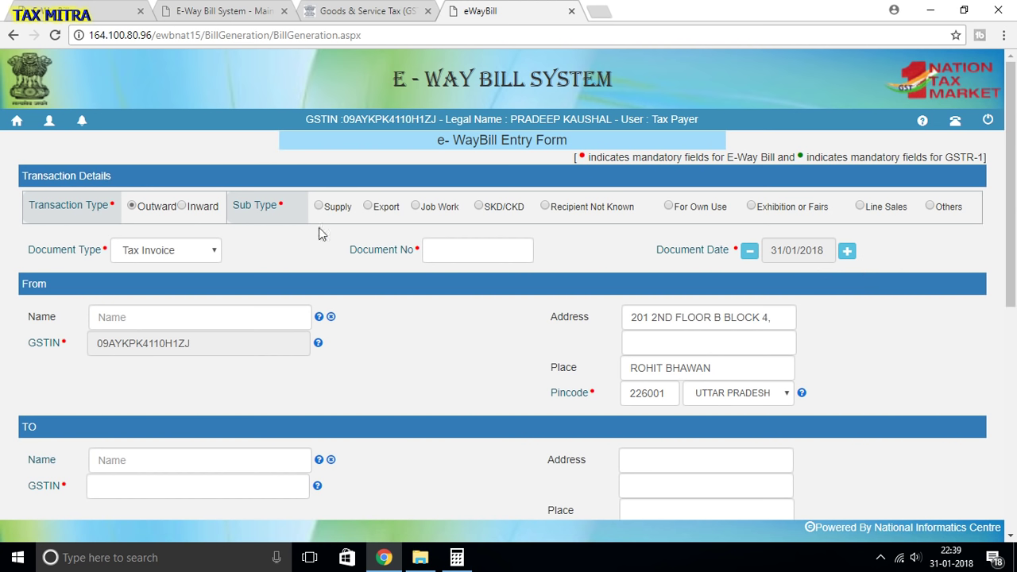
- Drop down the Document Type list to view its six options
{"action": "left_click", "coordinate": [194, 253]}
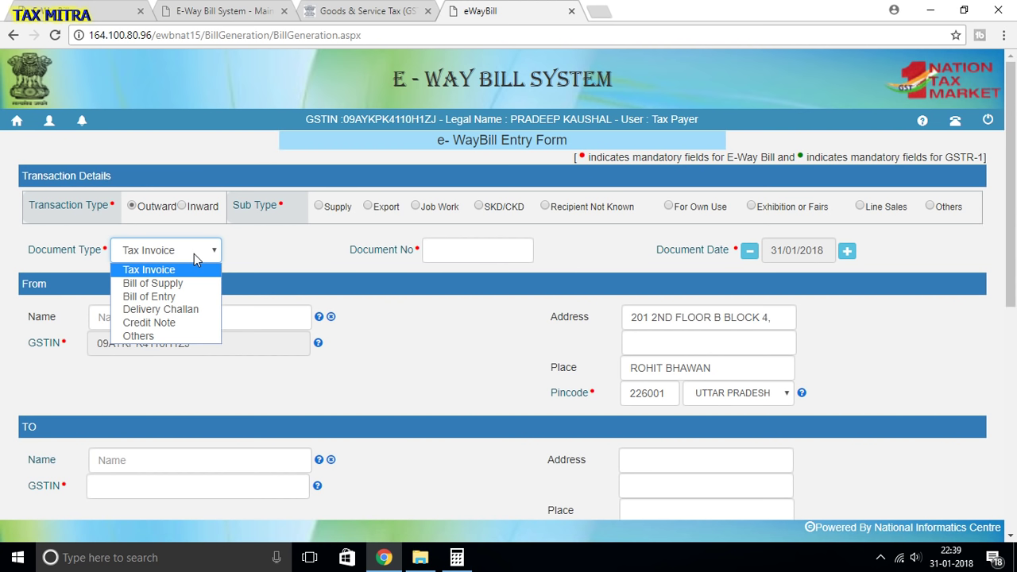
- Briefly set the document type to Bill of Supply, then restore Tax Invoice
{"action": "left_click", "coordinate": [194, 253]}
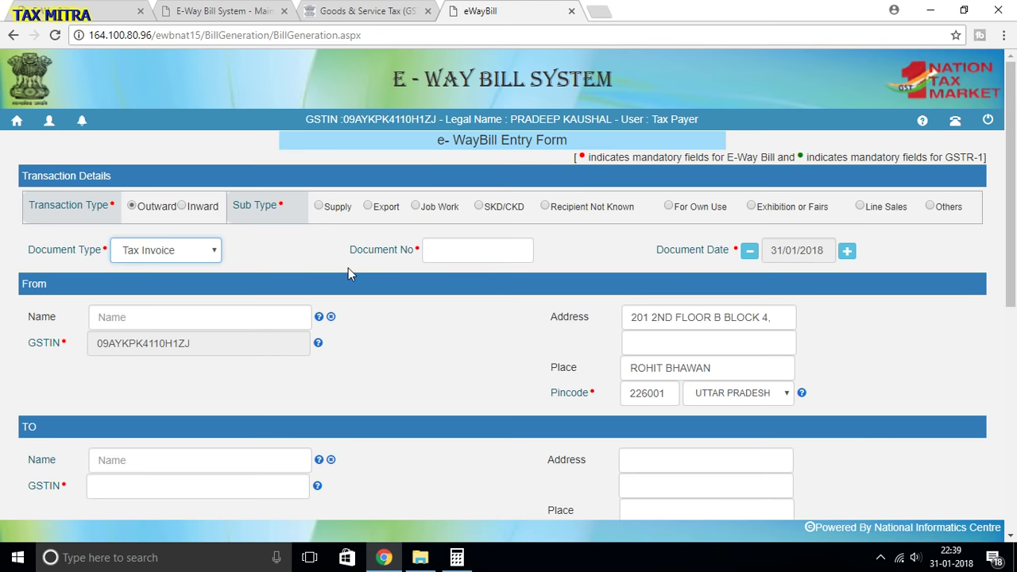
{"action": "left_click", "coordinate": [201, 255]}
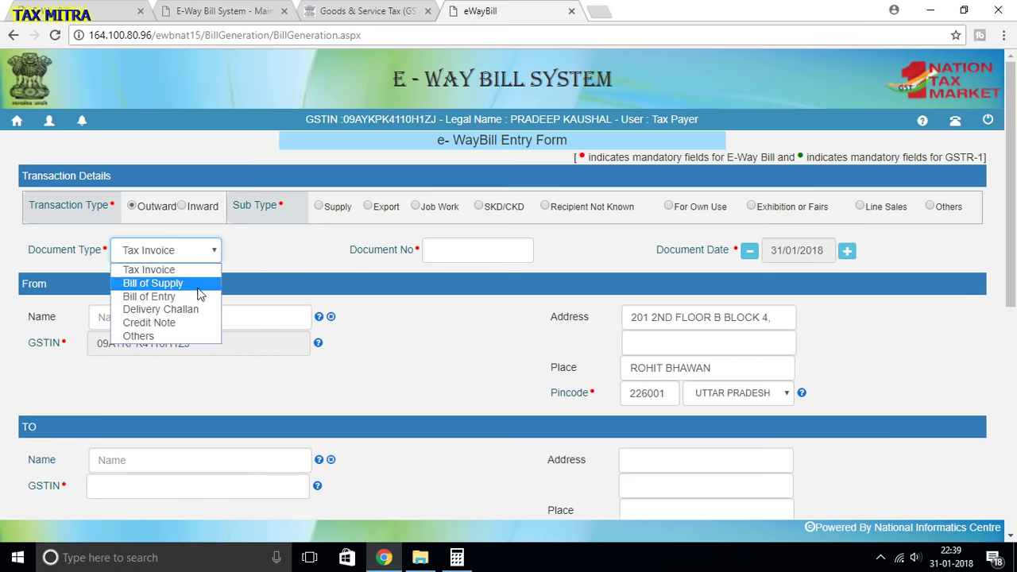
{"action": "left_click", "coordinate": [260, 248]}
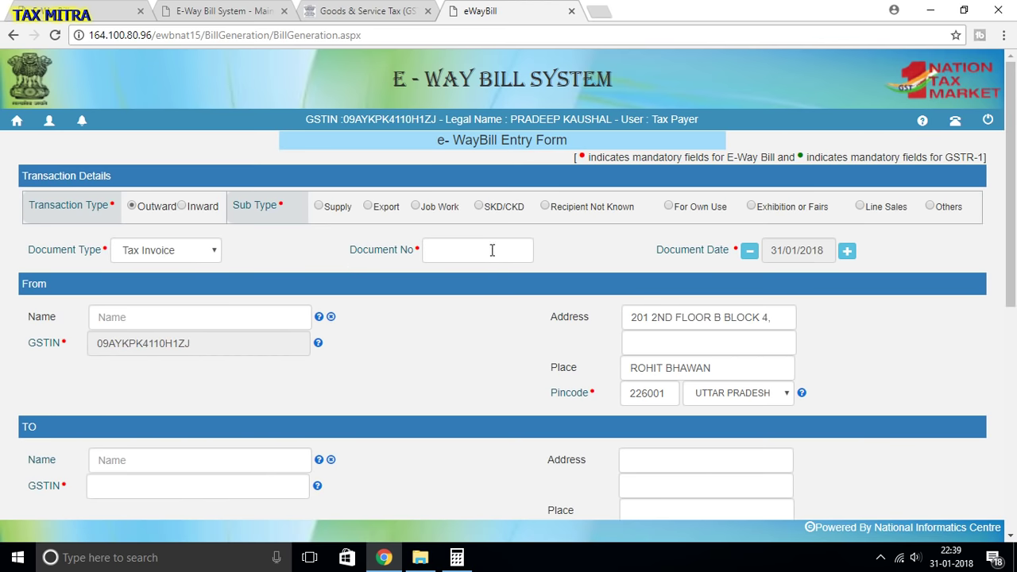
{"action": "left_click", "coordinate": [208, 254]}
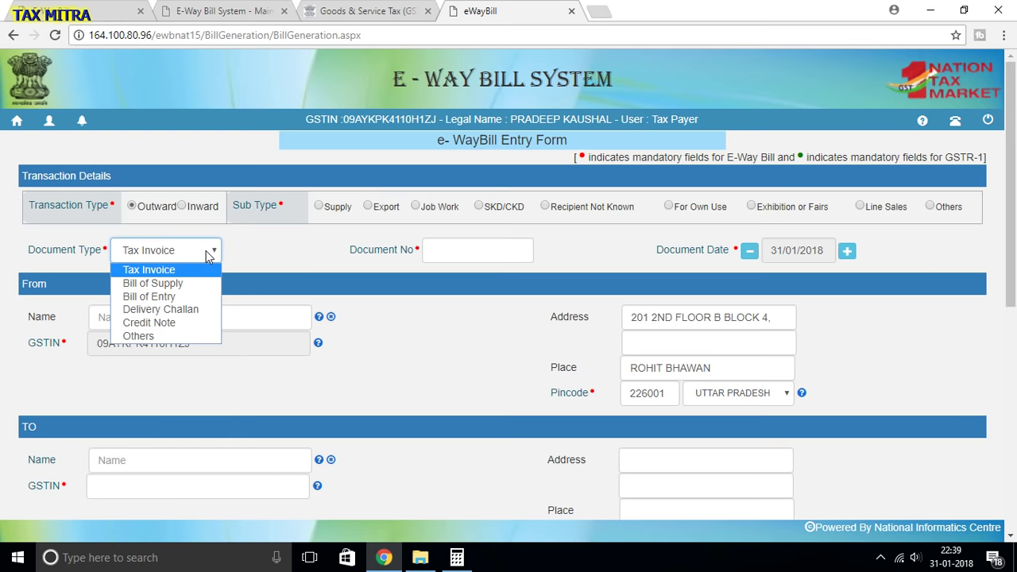
{"action": "left_click", "coordinate": [205, 284]}
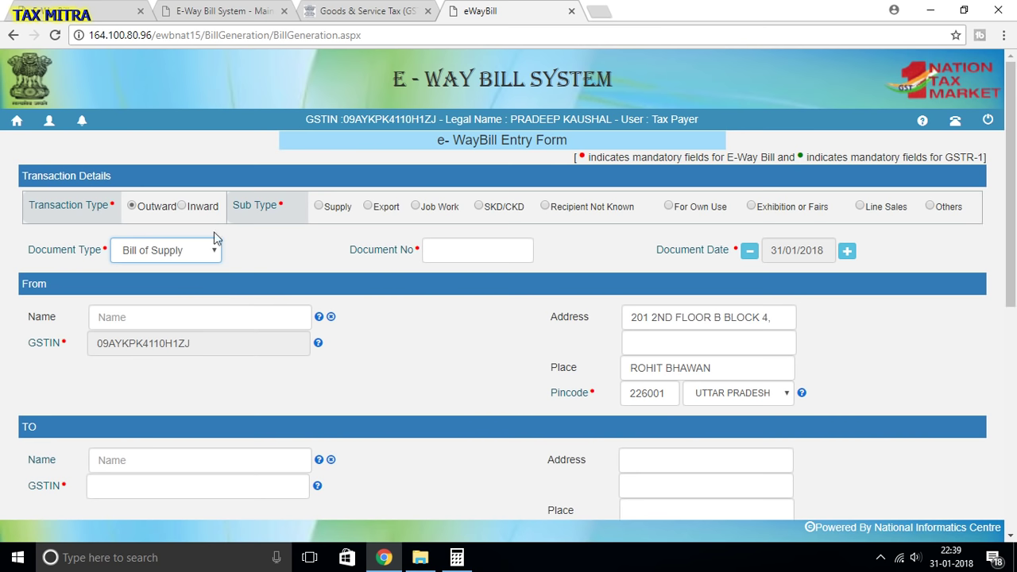
{"action": "left_click", "coordinate": [163, 251]}
{"action": "left_click", "coordinate": [165, 267]}
{"action": "left_click", "coordinate": [488, 244]}
{"action": "type", "text": "222"}
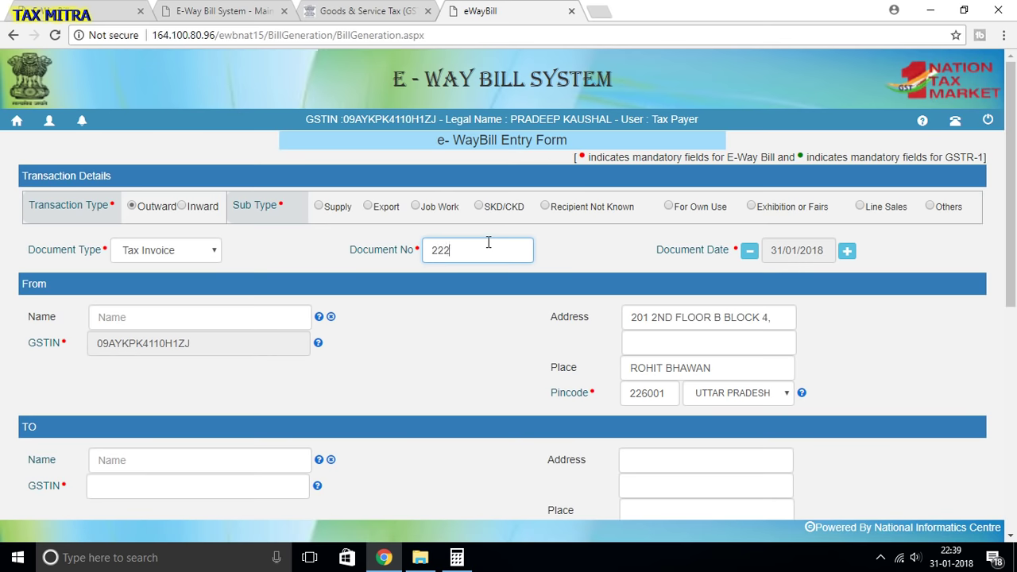
{"action": "left_click", "coordinate": [611, 274]}
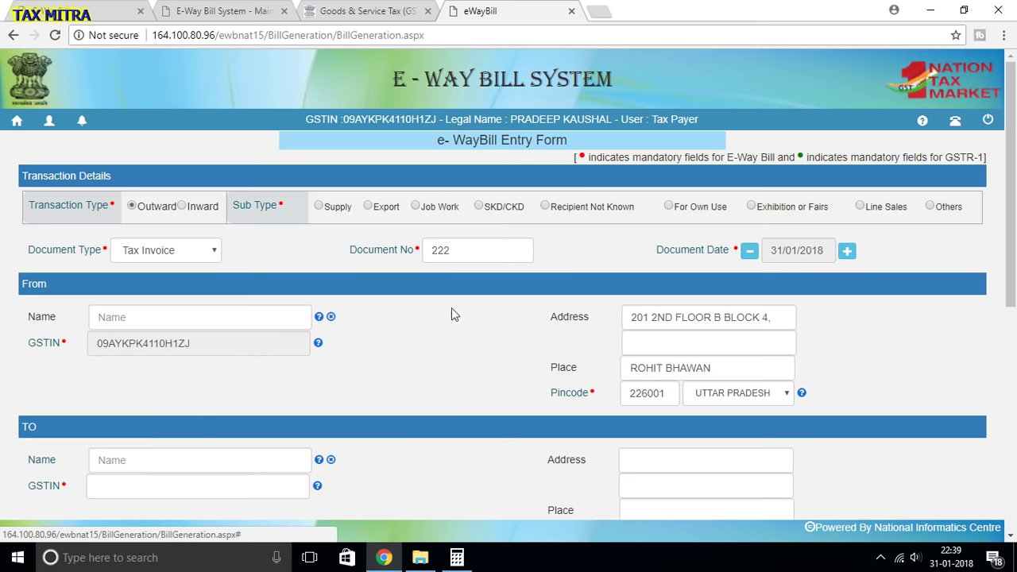
{"action": "scroll", "coordinate": [444, 310], "scroll_direction": "down", "scroll_amount": 2}
{"action": "scroll", "coordinate": [434, 314], "scroll_direction": "down", "scroll_amount": 1}
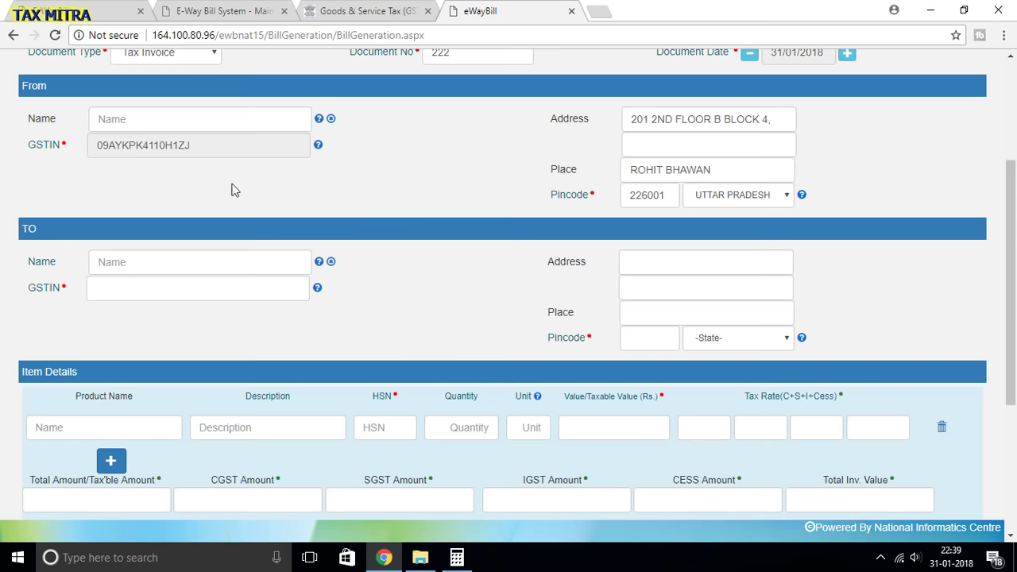
{"action": "scroll", "coordinate": [216, 129], "scroll_direction": "up", "scroll_amount": 3}
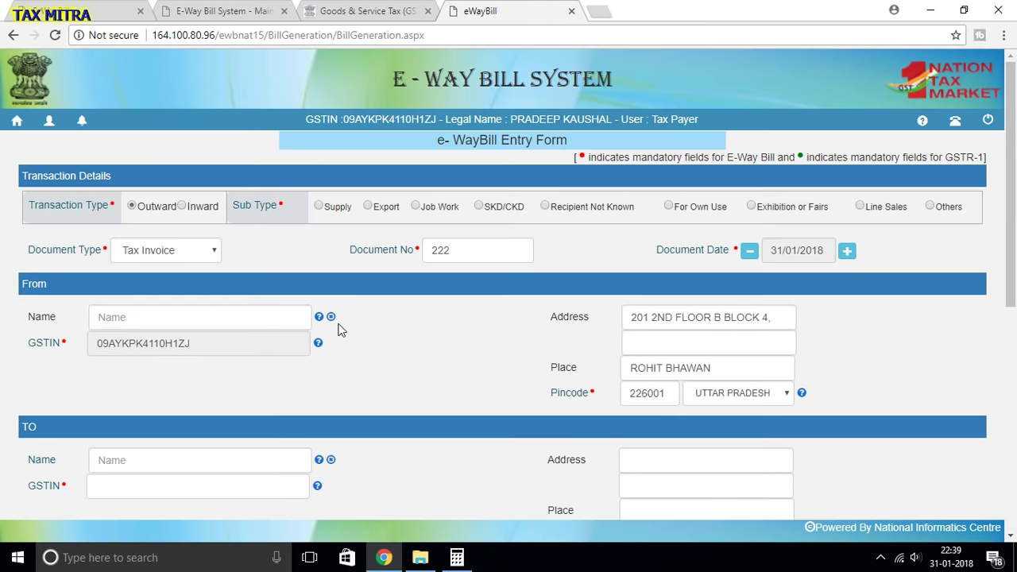
{"action": "scroll", "coordinate": [421, 337], "scroll_direction": "down", "scroll_amount": 1}
{"action": "scroll", "coordinate": [420, 337], "scroll_direction": "down", "scroll_amount": 2}
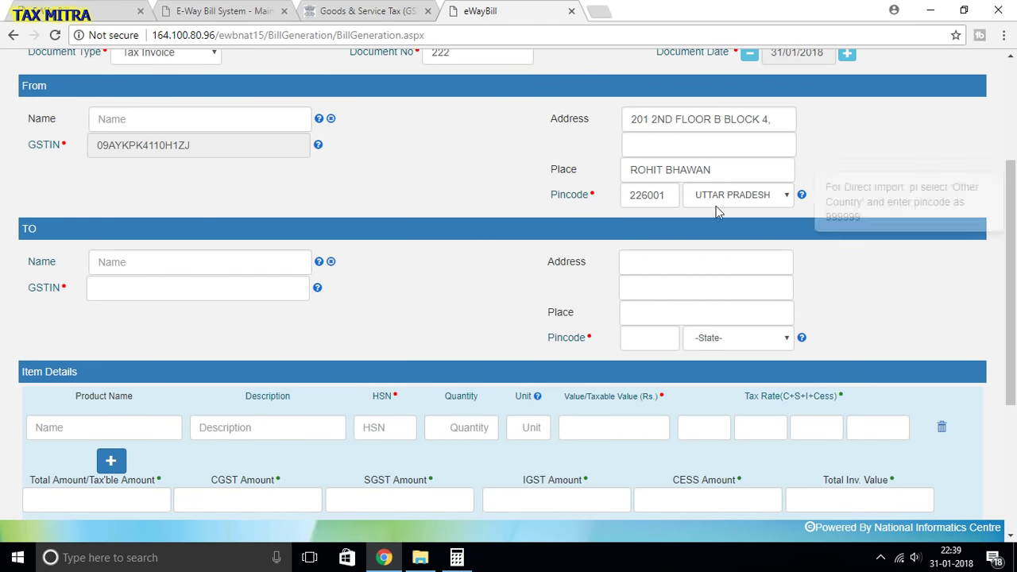
{"action": "scroll", "coordinate": [401, 262], "scroll_direction": "down", "scroll_amount": 3}
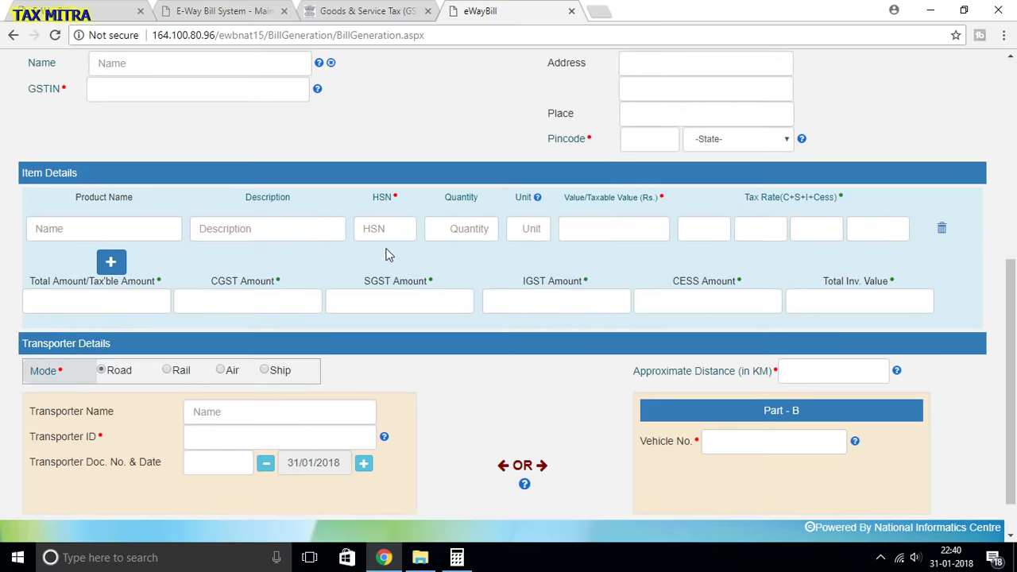
{"action": "scroll", "coordinate": [359, 235], "scroll_direction": "up", "scroll_amount": 3}
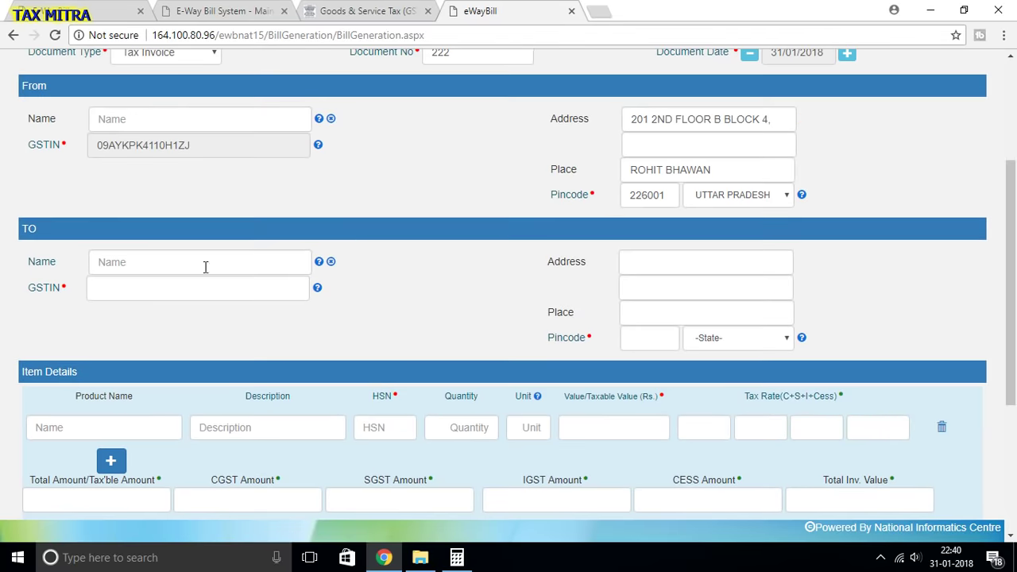
- Paste the recipient GSTIN to auto-fill M/S CRAFTSMAN ENTERPRISES, and enter consignor name MEERA ENTERPRISES
{"action": "left_click", "coordinate": [177, 286]}
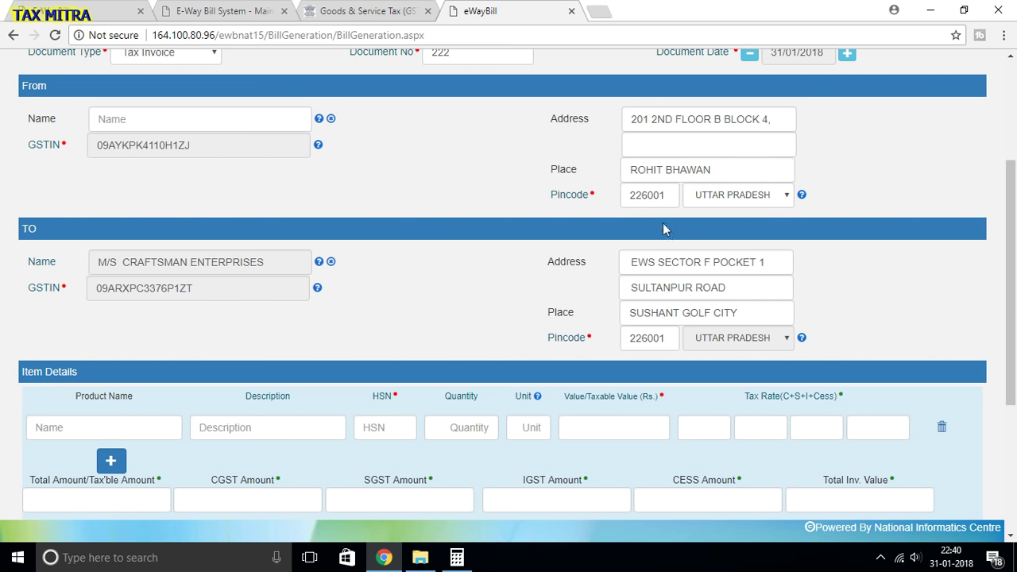
{"action": "left_click", "coordinate": [124, 110]}
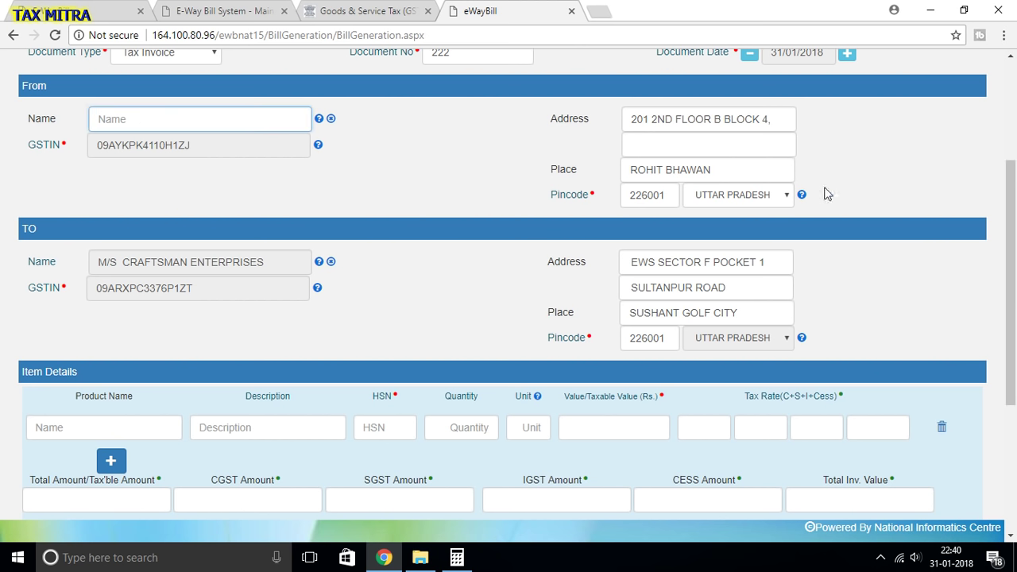
{"action": "type", "text": "MEERA ENTERPRISES"}
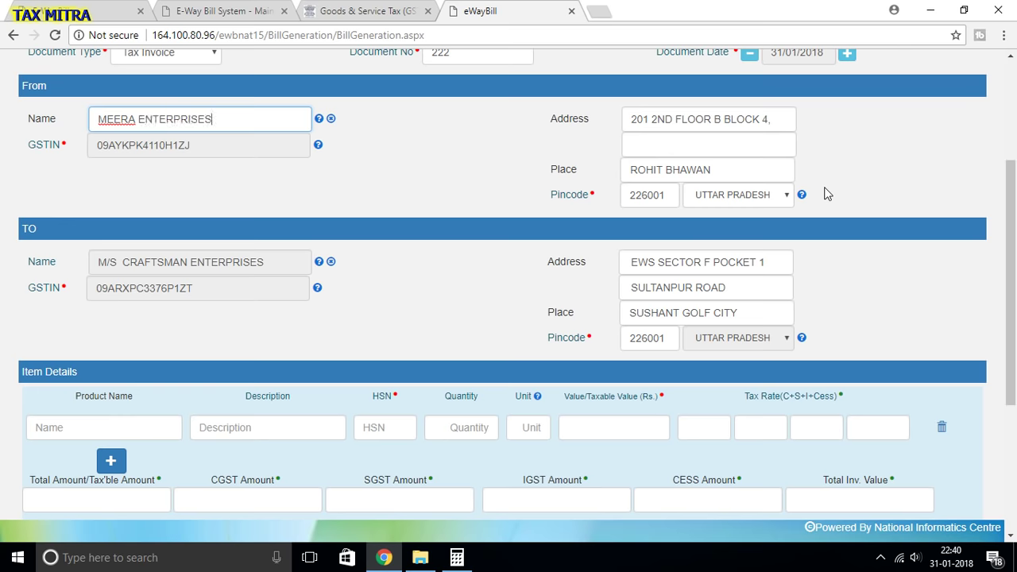
- Enter product name MOTOR PARTS and description BREAK SHOE in the first item row
{"action": "left_click", "coordinate": [385, 176]}
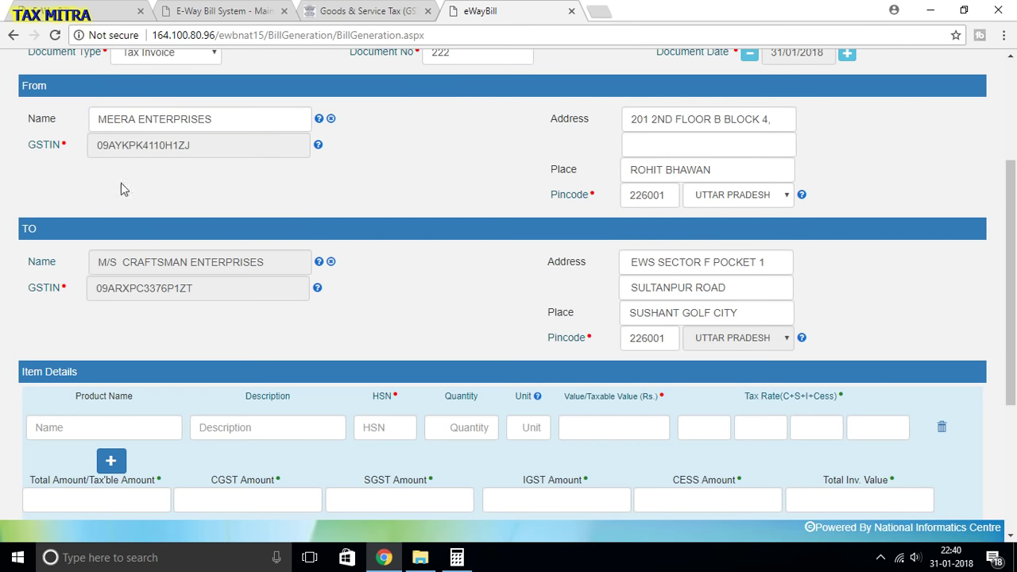
{"action": "scroll", "coordinate": [324, 363], "scroll_direction": "down", "scroll_amount": 3}
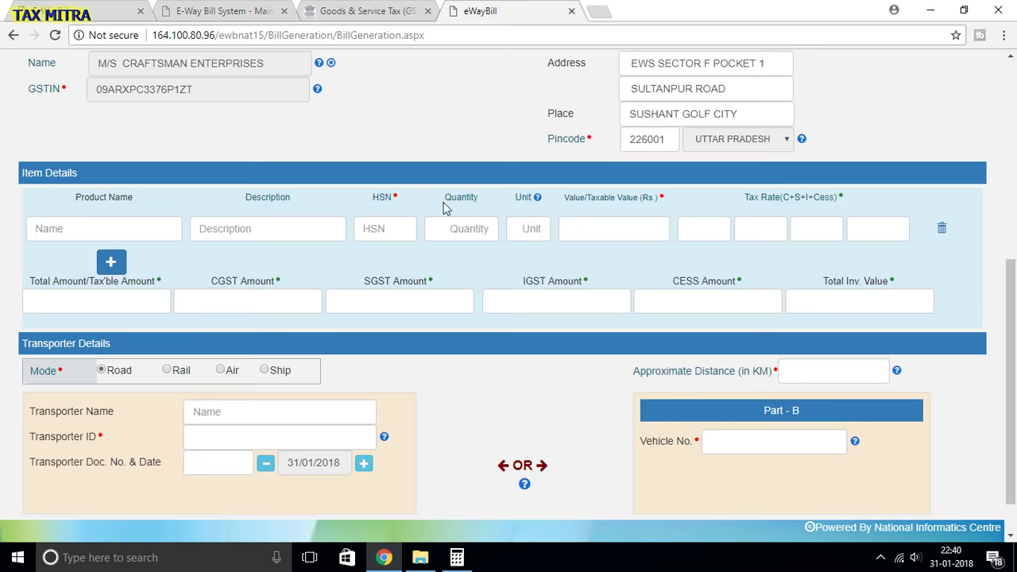
{"action": "scroll", "coordinate": [473, 191], "scroll_direction": "up", "scroll_amount": 2}
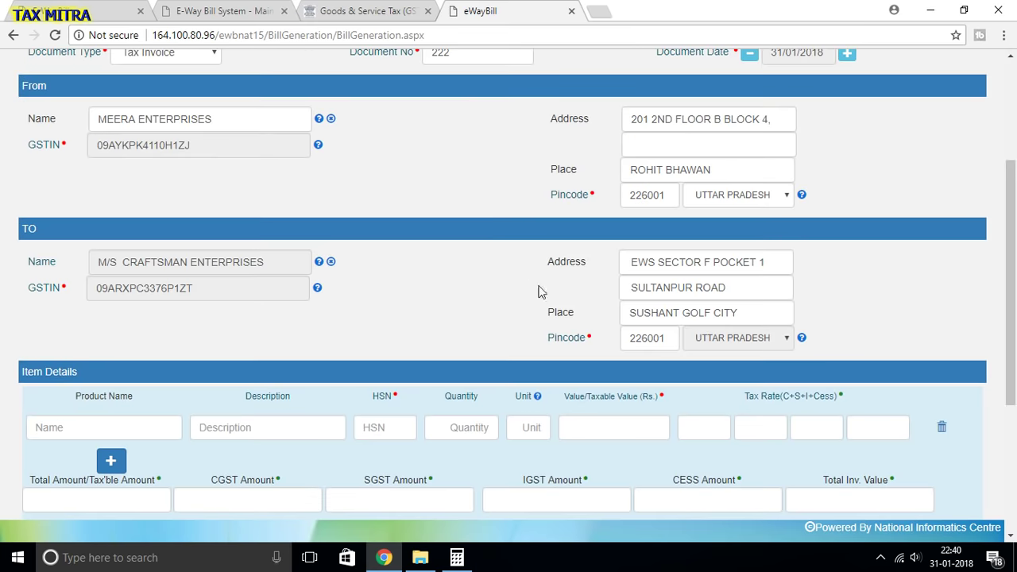
{"action": "scroll", "coordinate": [532, 290], "scroll_direction": "down", "scroll_amount": 3}
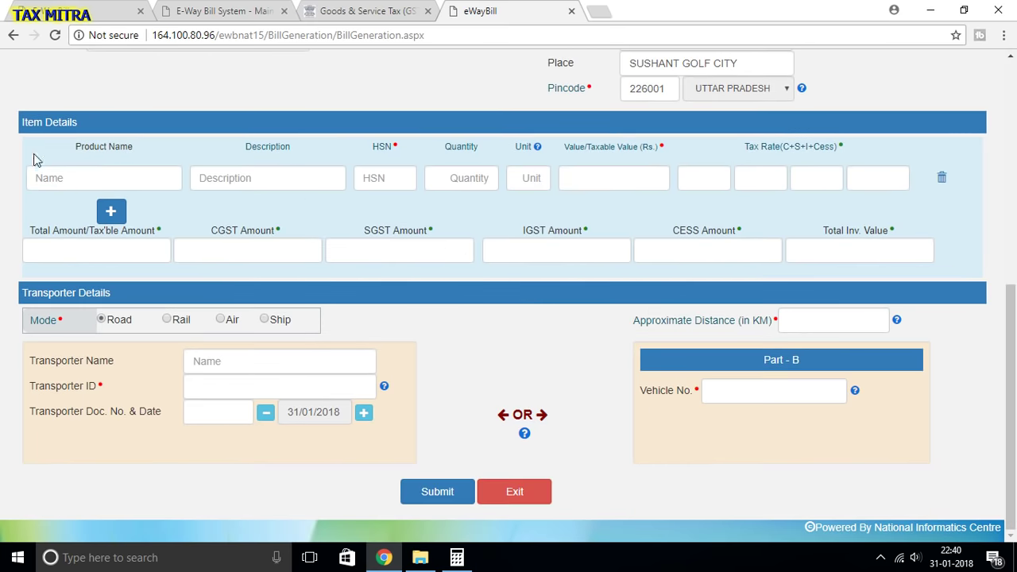
{"action": "left_click", "coordinate": [48, 172]}
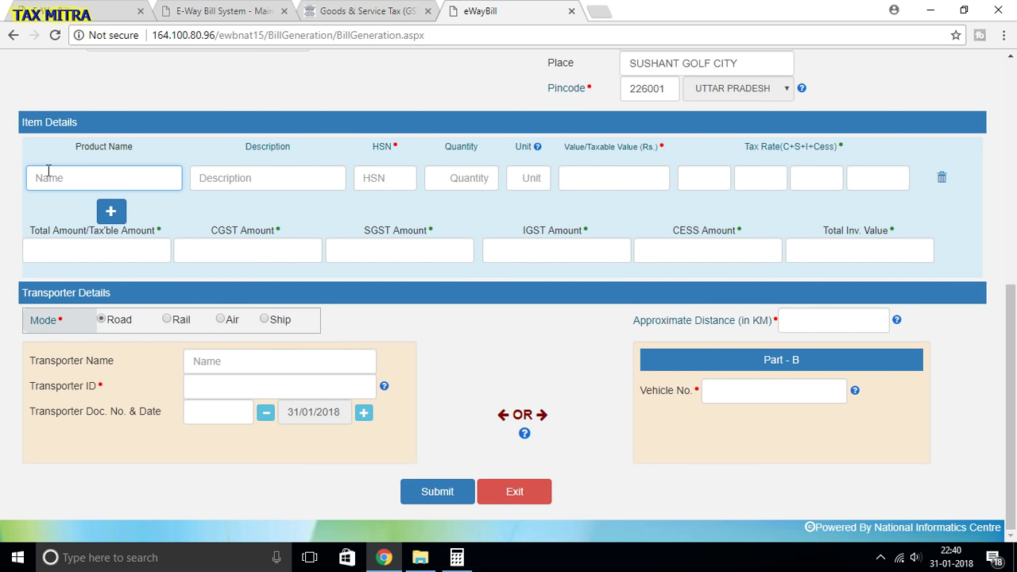
{"action": "type", "text": "MC"}
{"action": "type", "text": "TO"}
{"action": "type", "text": "R "}
{"action": "type", "text": "PARTS"}
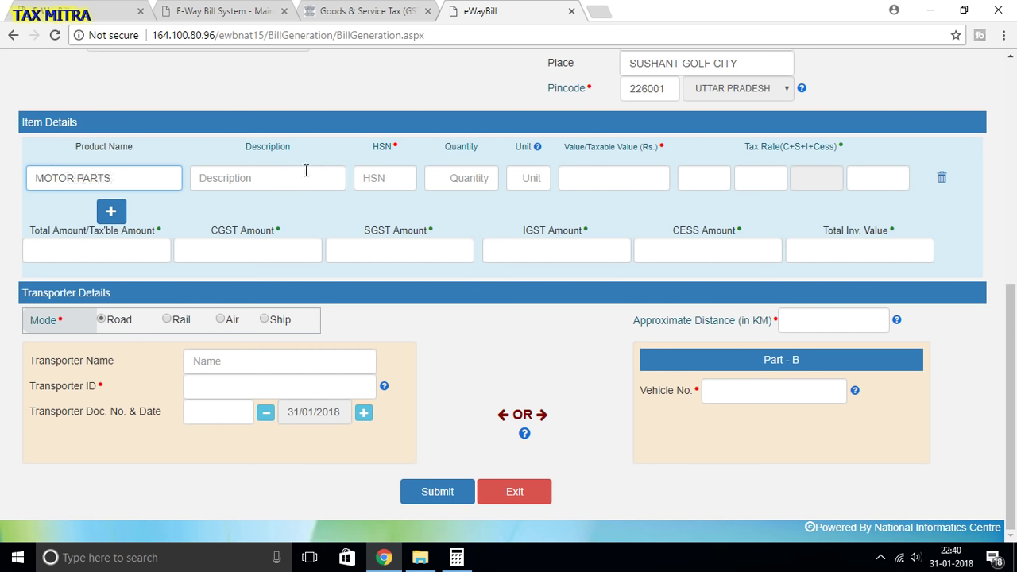
{"action": "left_click", "coordinate": [272, 173]}
{"action": "type", "text": "BREAK SOE"}
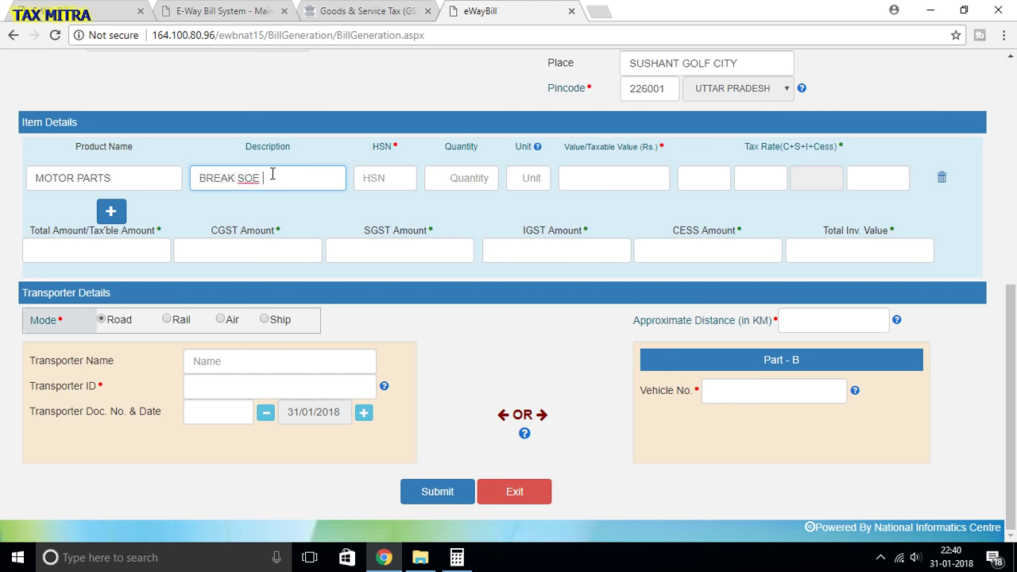
{"action": "key", "text": "BackSpace"}
{"action": "key", "text": "BackSpace"}
{"action": "key", "text": "BackSpace"}
{"action": "type", "text": "HOE"}
{"action": "left_click", "coordinate": [324, 139]}
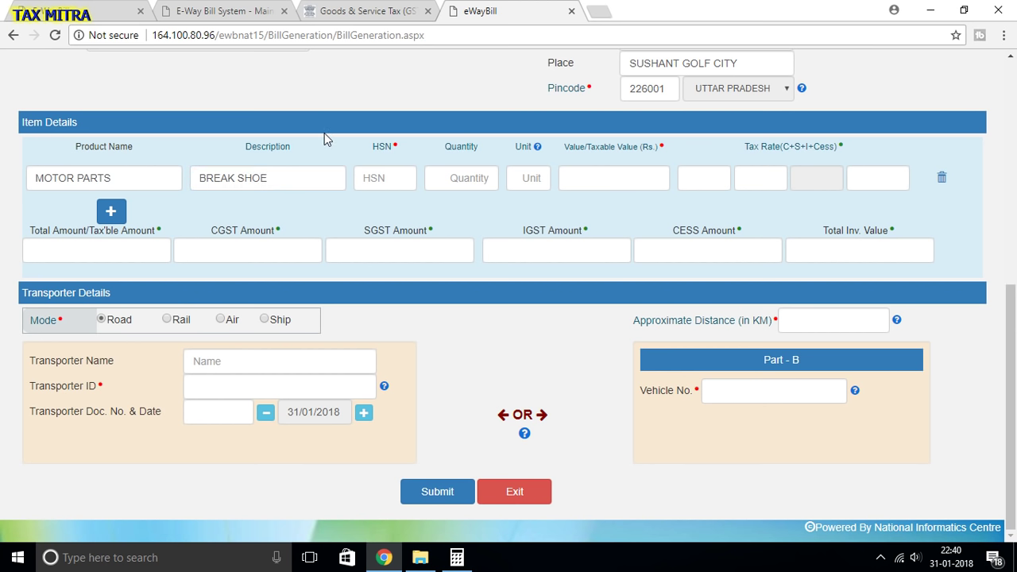
- Enter HSN code 8539 for the MOTOR PARTS item and review the form
{"action": "left_click", "coordinate": [370, 175]}
{"action": "type", "text": "8539"}
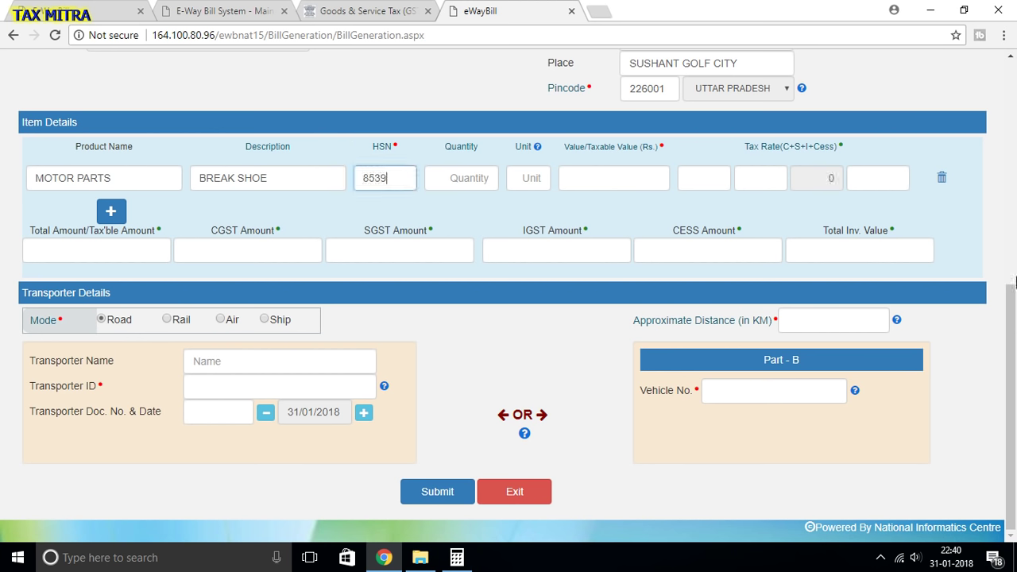
{"action": "left_click", "coordinate": [442, 60]}
{"action": "scroll", "coordinate": [584, 119], "scroll_direction": "up", "scroll_amount": 3}
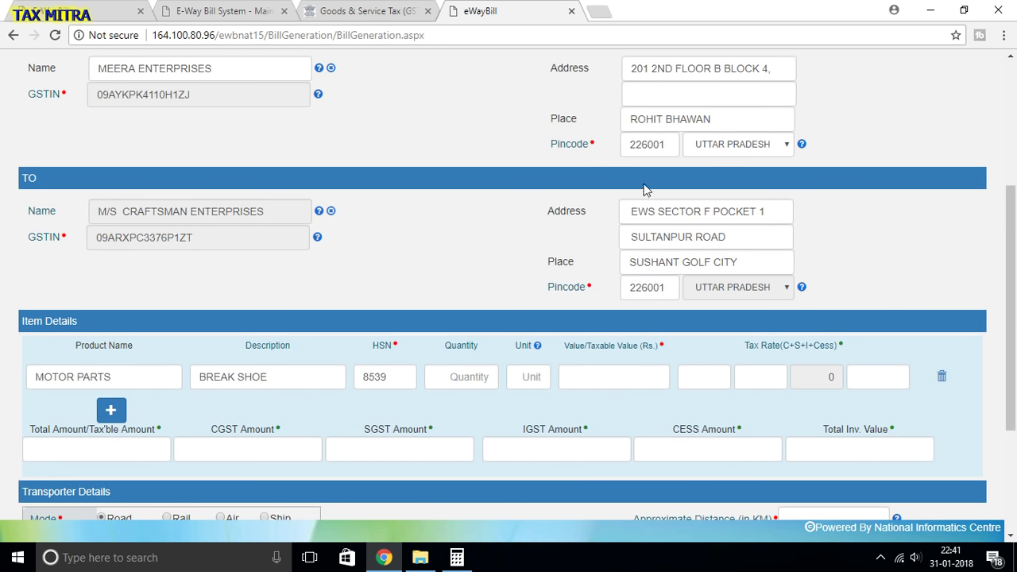
{"action": "scroll", "coordinate": [620, 310], "scroll_direction": "down", "scroll_amount": 3}
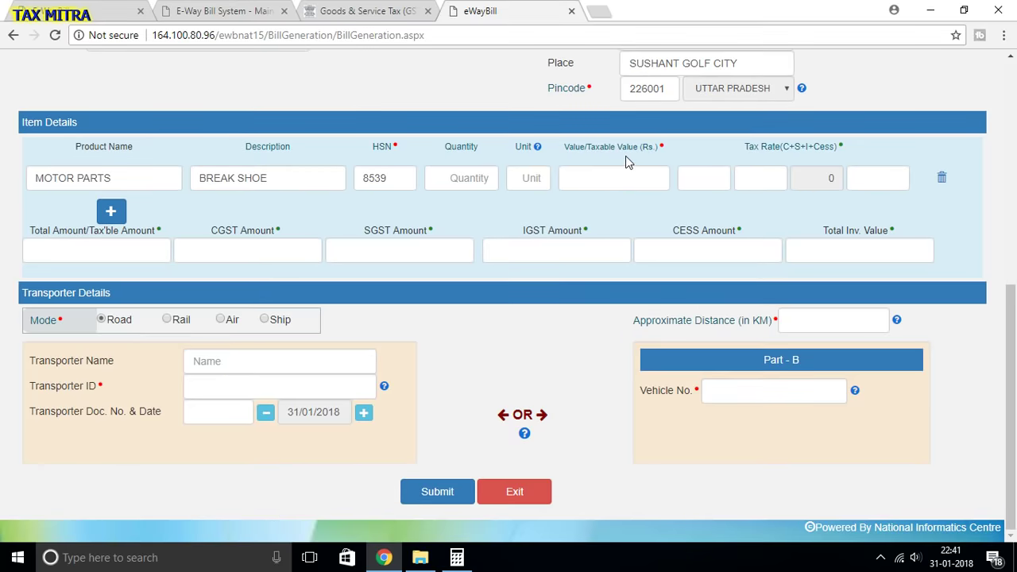
{"action": "scroll", "coordinate": [620, 171], "scroll_direction": "up", "scroll_amount": 3}
{"action": "scroll", "coordinate": [594, 258], "scroll_direction": "up", "scroll_amount": 2}
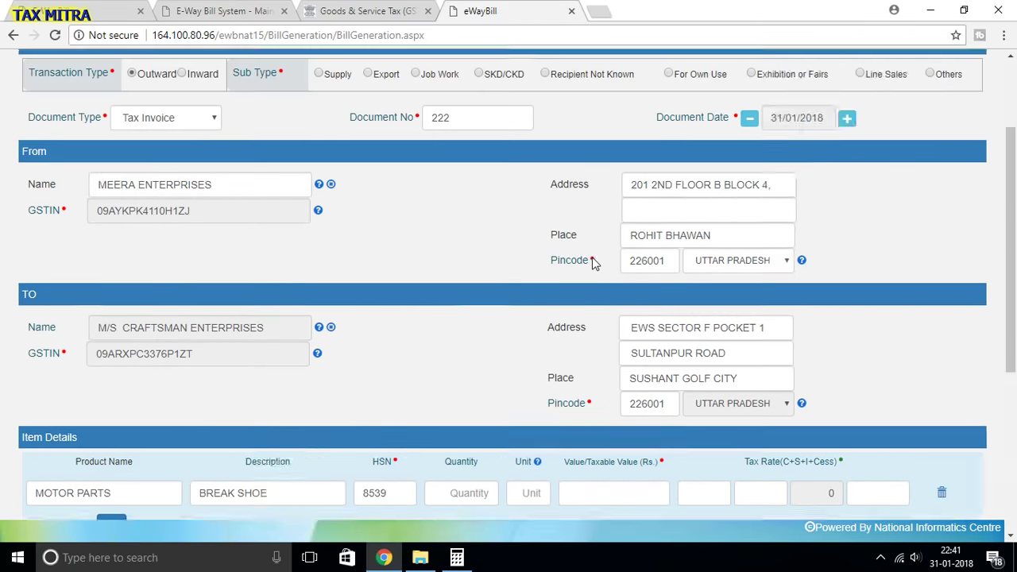
{"action": "scroll", "coordinate": [593, 263], "scroll_direction": "up", "scroll_amount": 1}
{"action": "scroll", "coordinate": [594, 262], "scroll_direction": "down", "scroll_amount": 6}
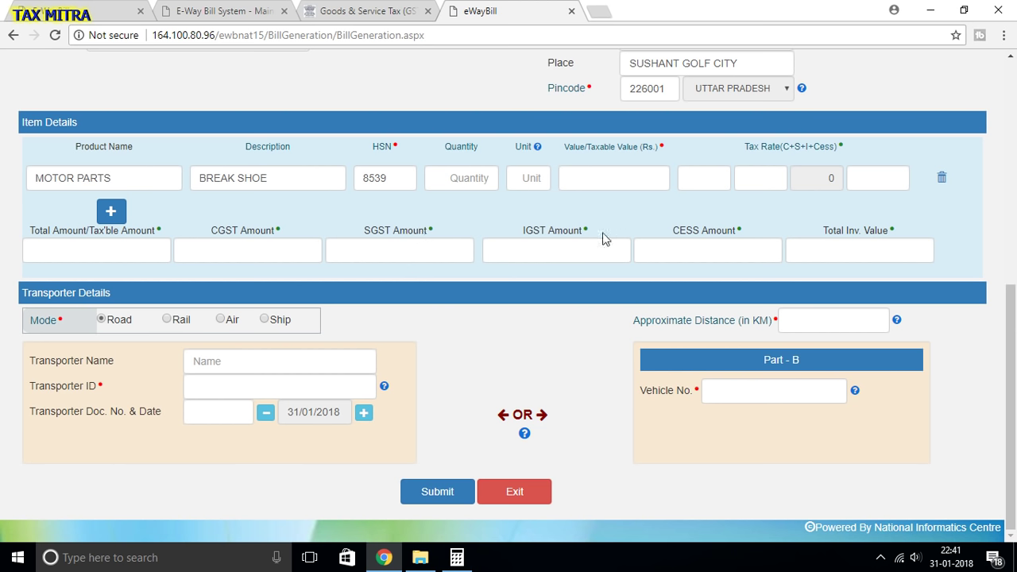
- Enter quantity 50 and unit KG in the first item row
{"action": "left_click", "coordinate": [475, 178]}
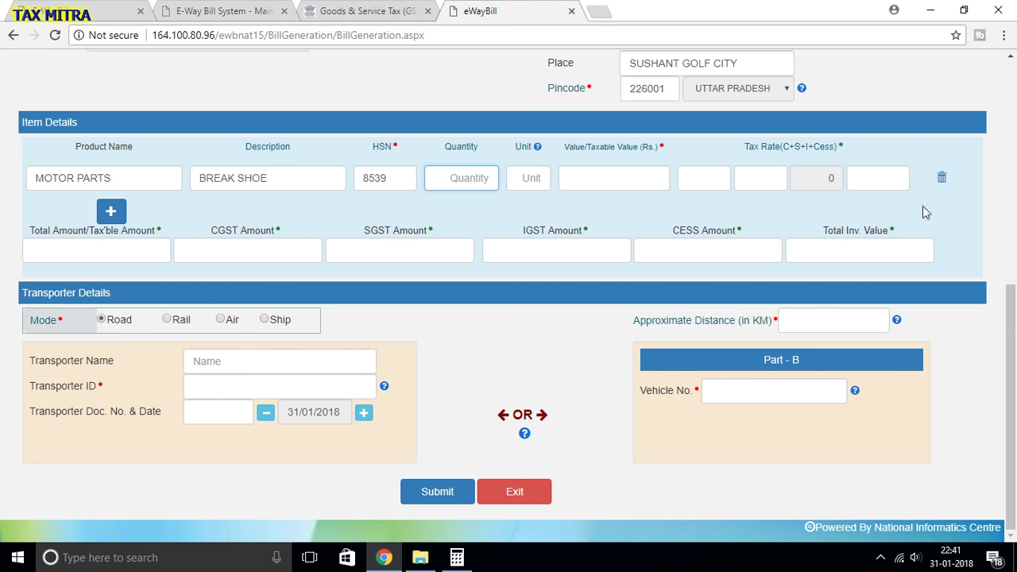
{"action": "type", "text": "50"}
{"action": "mouse_move", "coordinate": [536, 149]}
{"action": "left_click", "coordinate": [537, 179]}
{"action": "type", "text": "KG"}
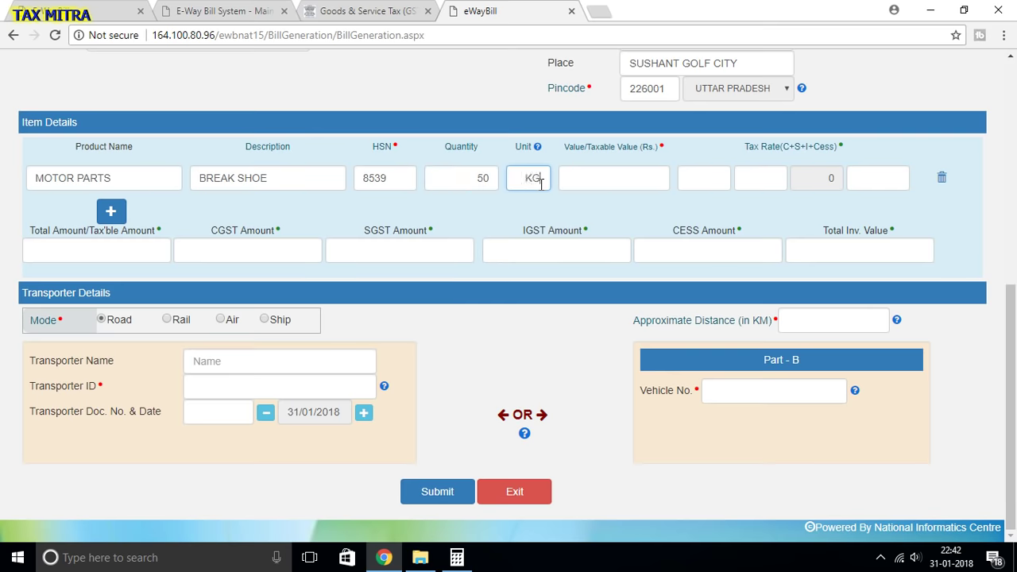
{"action": "left_click", "coordinate": [556, 211]}
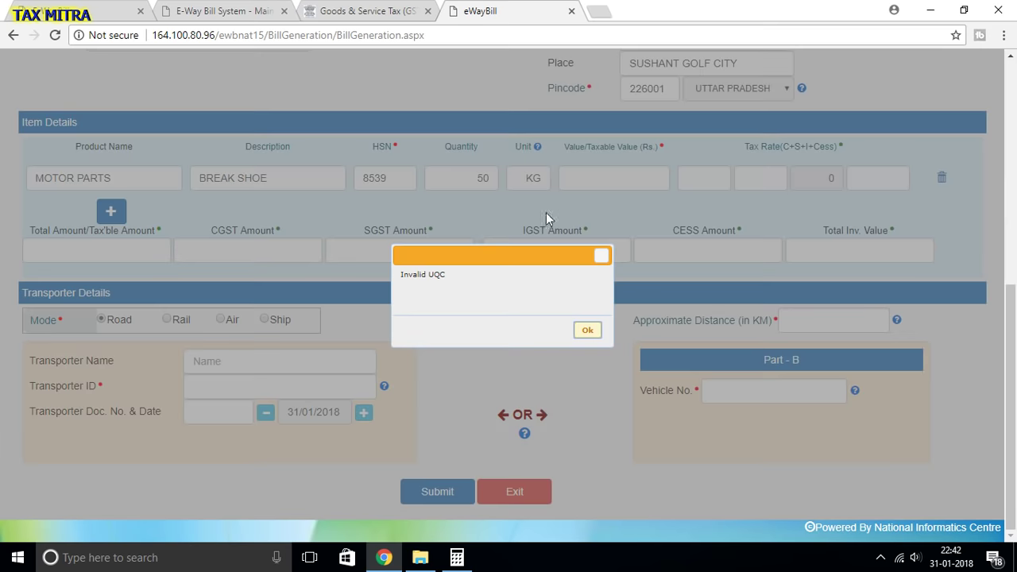
- Dismiss the Invalid UQC alert and correct the unit to KGS
{"action": "left_click", "coordinate": [587, 329]}
{"action": "left_click", "coordinate": [547, 176]}
{"action": "type", "text": "S"}
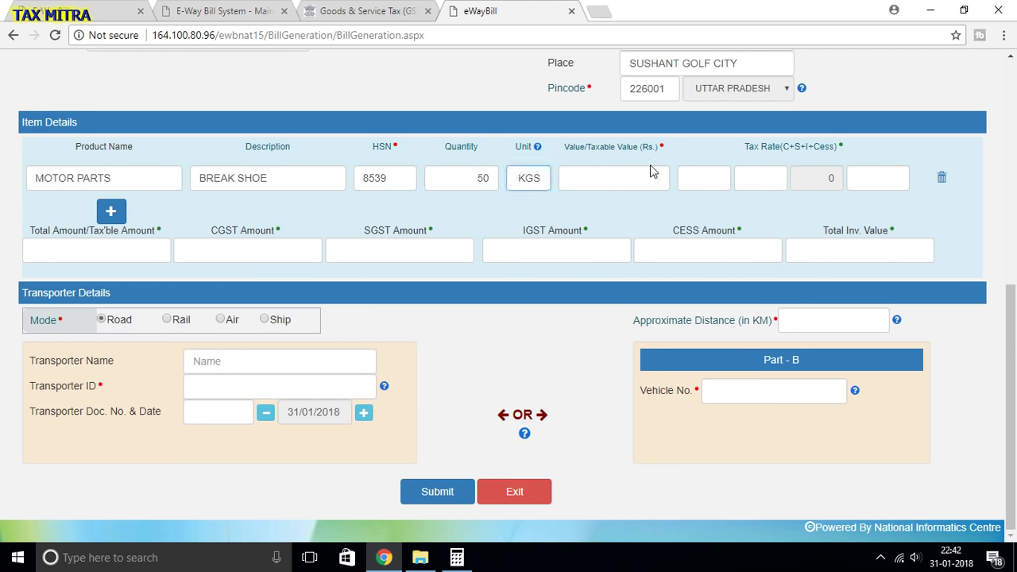
{"action": "left_click", "coordinate": [602, 228]}
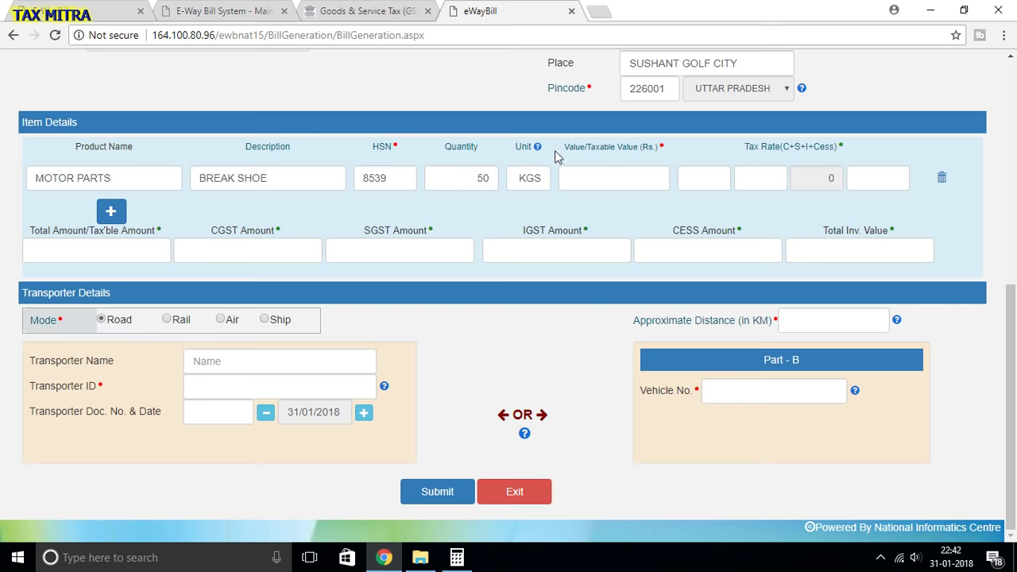
{"action": "scroll", "coordinate": [640, 183], "scroll_direction": "up", "scroll_amount": 5}
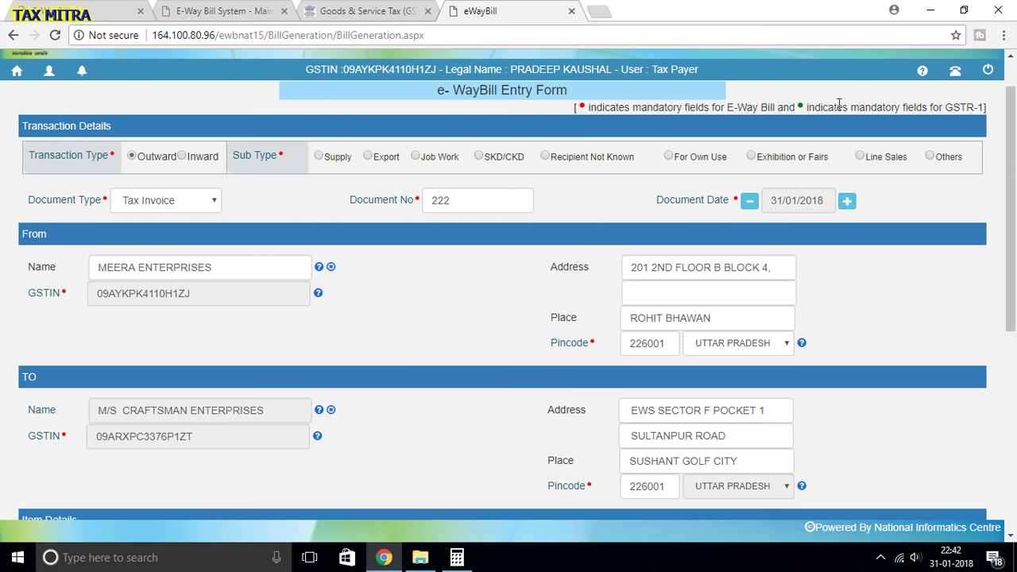
{"action": "scroll", "coordinate": [946, 159], "scroll_direction": "down", "scroll_amount": 3}
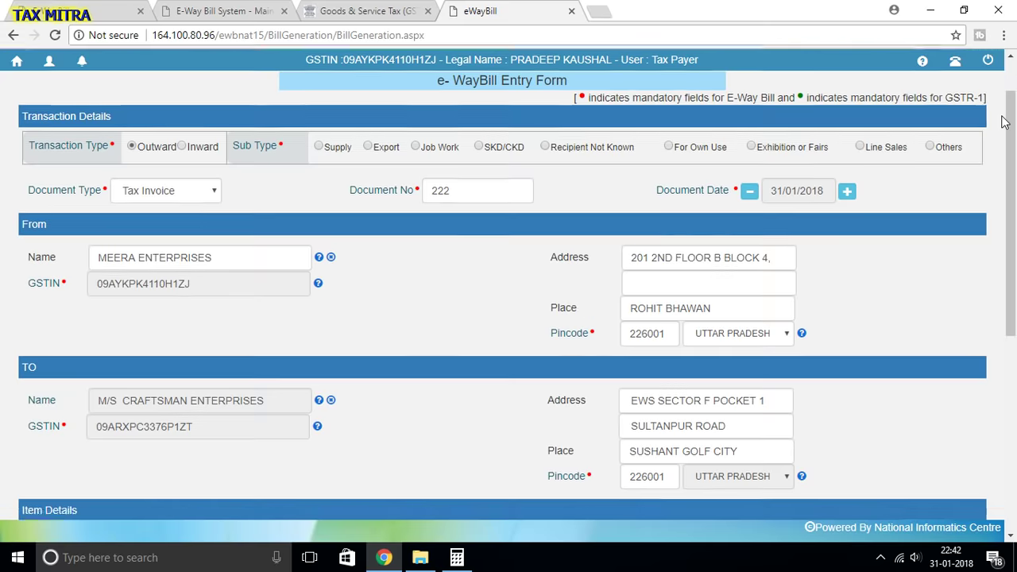
{"action": "scroll", "coordinate": [680, 371], "scroll_direction": "down", "scroll_amount": 1}
{"action": "scroll", "coordinate": [679, 371], "scroll_direction": "down", "scroll_amount": 2}
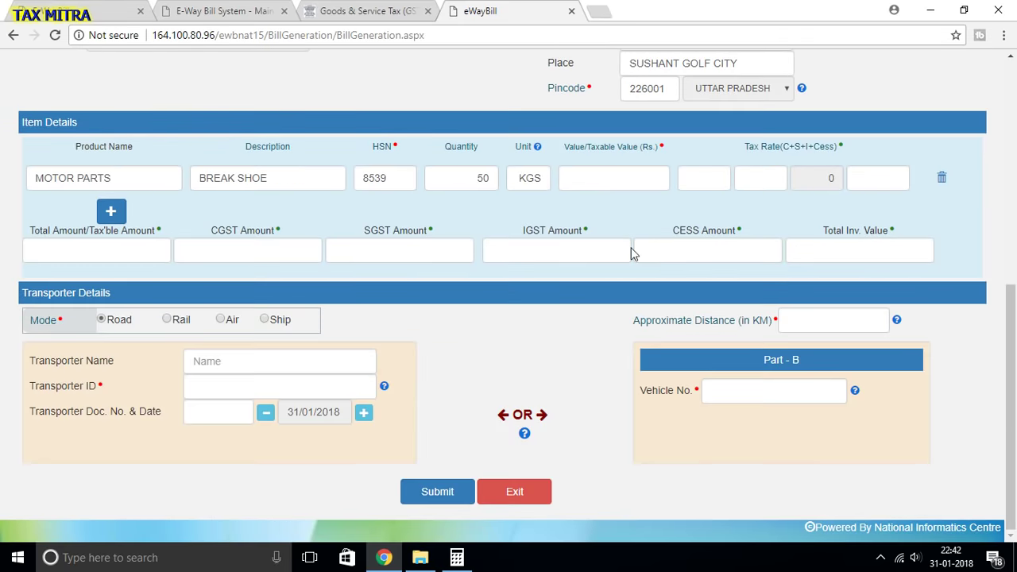
- Enter 10000 as the item's taxable value so Total Amount and Total Inv. Value read 10000
{"action": "left_click", "coordinate": [613, 181]}
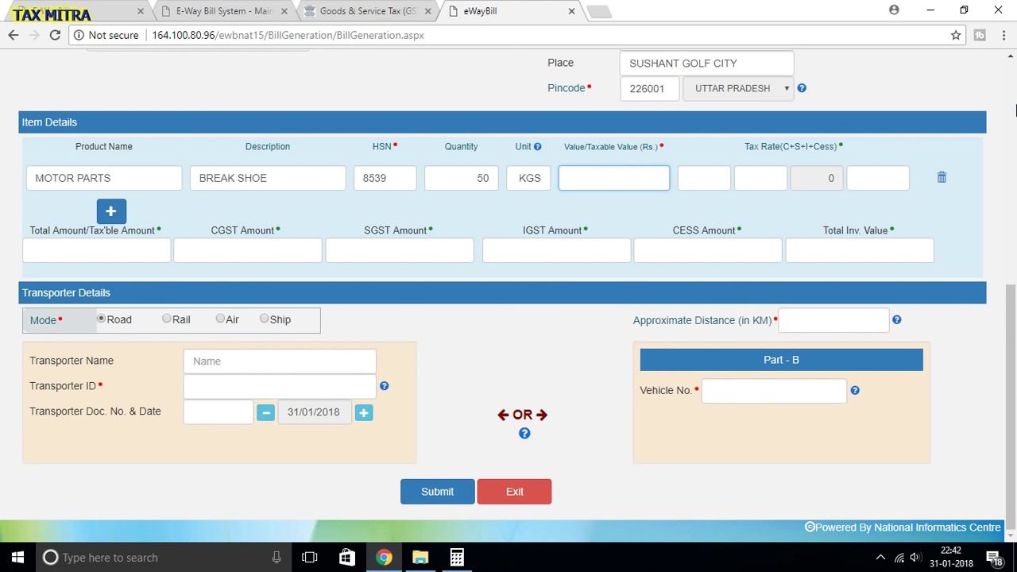
{"action": "type", "text": "0000"}
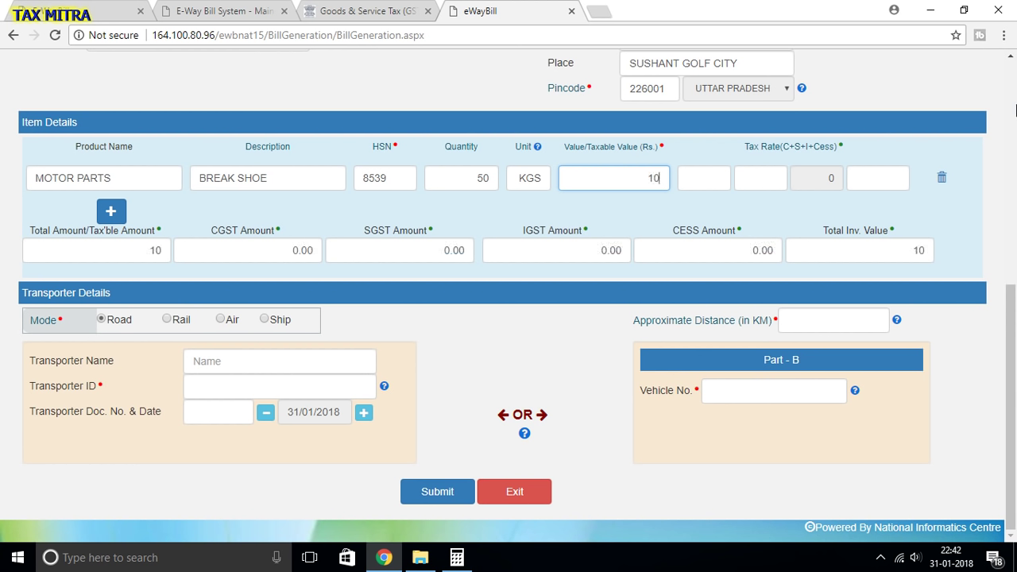
{"action": "left_click", "coordinate": [736, 237]}
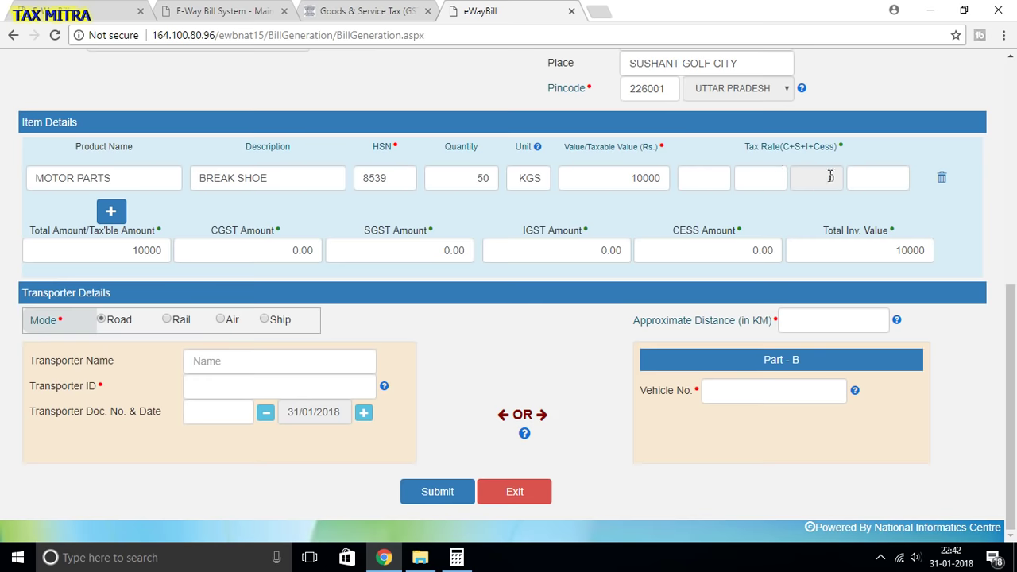
{"action": "scroll", "coordinate": [818, 176], "scroll_direction": "up", "scroll_amount": 3}
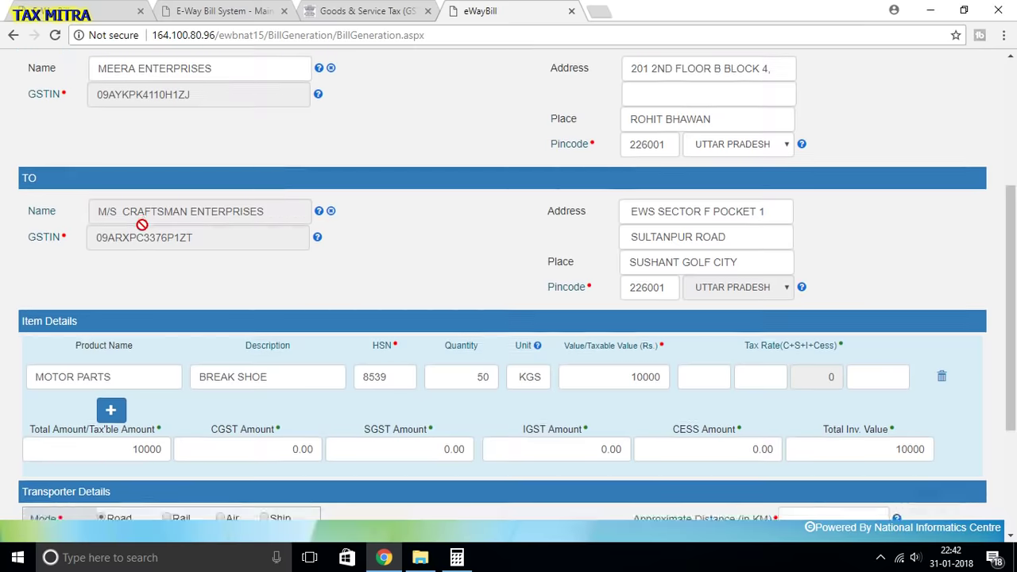
{"action": "scroll", "coordinate": [749, 251], "scroll_direction": "down", "scroll_amount": 3}
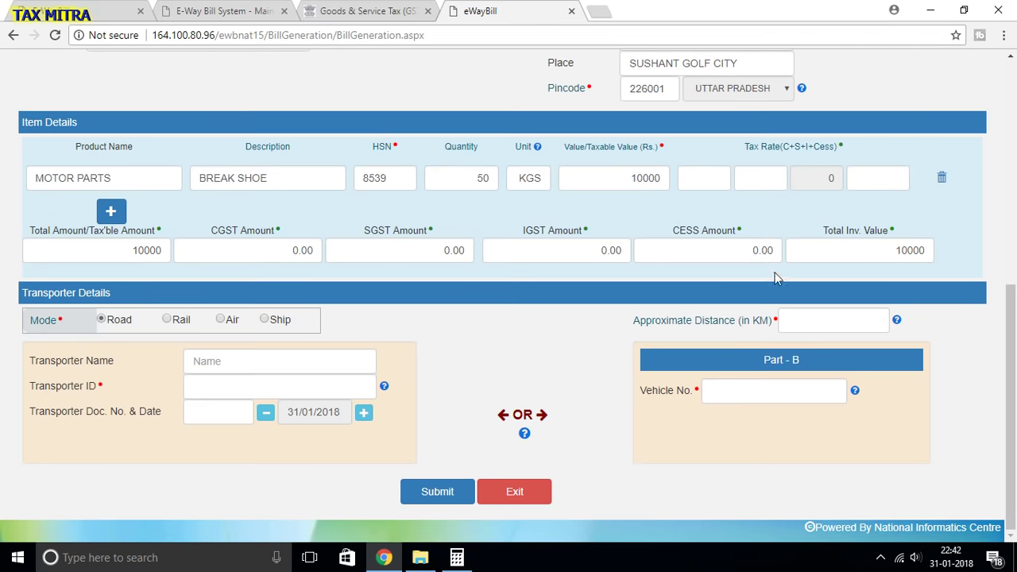
{"action": "scroll", "coordinate": [544, 222], "scroll_direction": "up", "scroll_amount": 5}
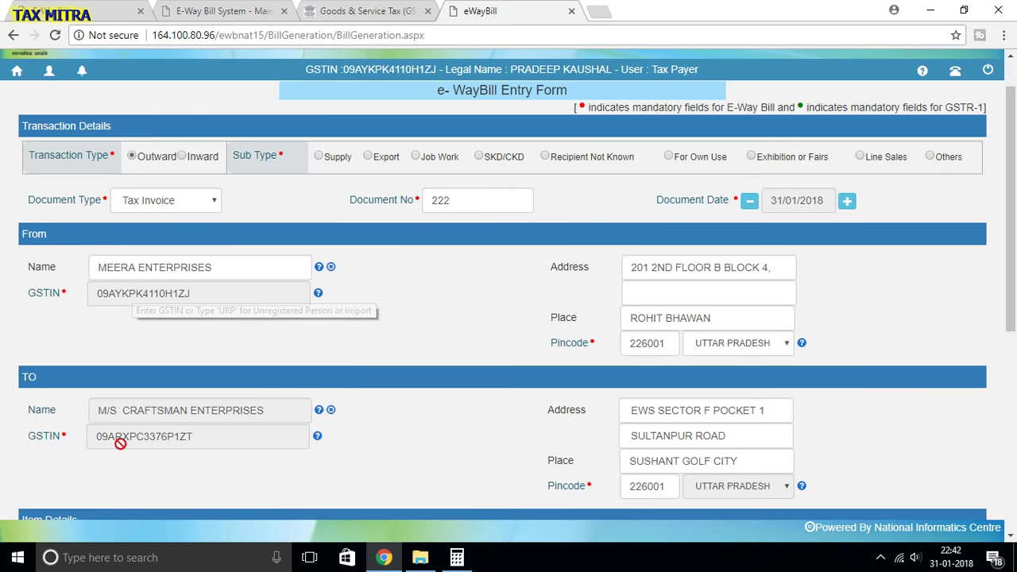
{"action": "scroll", "coordinate": [731, 450], "scroll_direction": "down", "scroll_amount": 3}
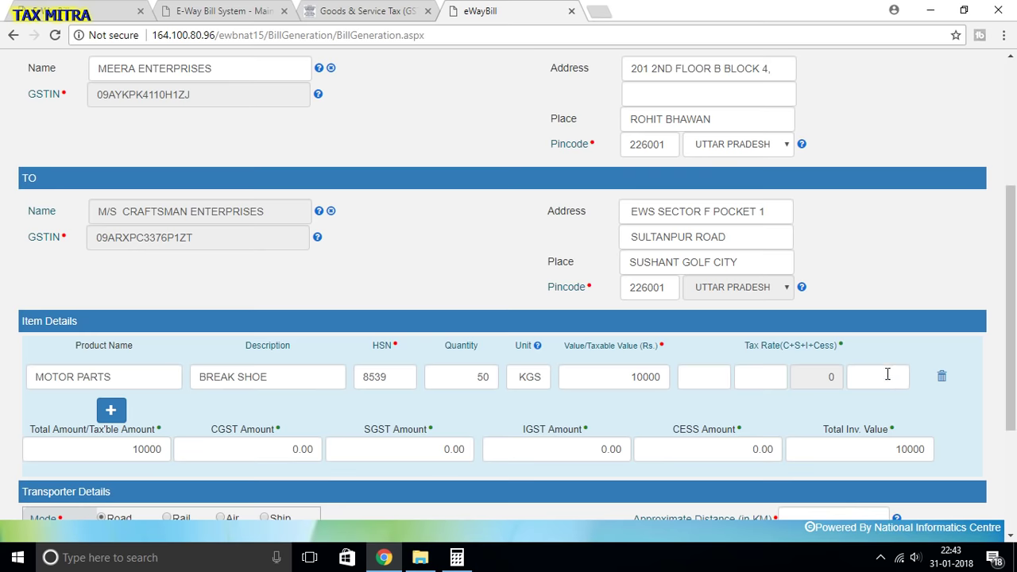
{"action": "scroll", "coordinate": [741, 367], "scroll_direction": "down", "scroll_amount": 3}
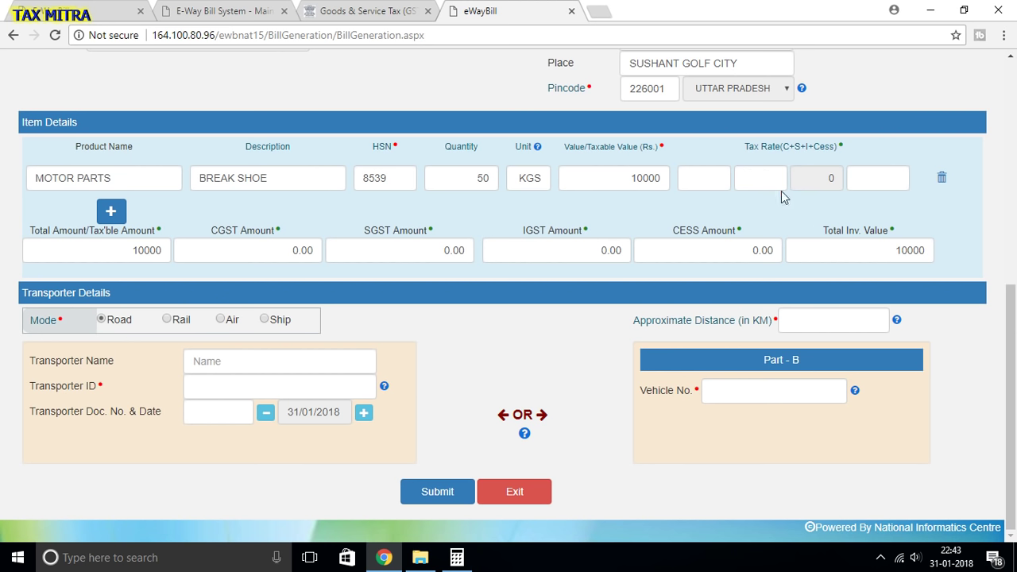
- Apply 9% CGST and 9% SGST to the item, giving 900.00 each and 11800 total
{"action": "left_click", "coordinate": [715, 183]}
{"action": "type", "text": "9"}
{"action": "key", "text": "Tab"}
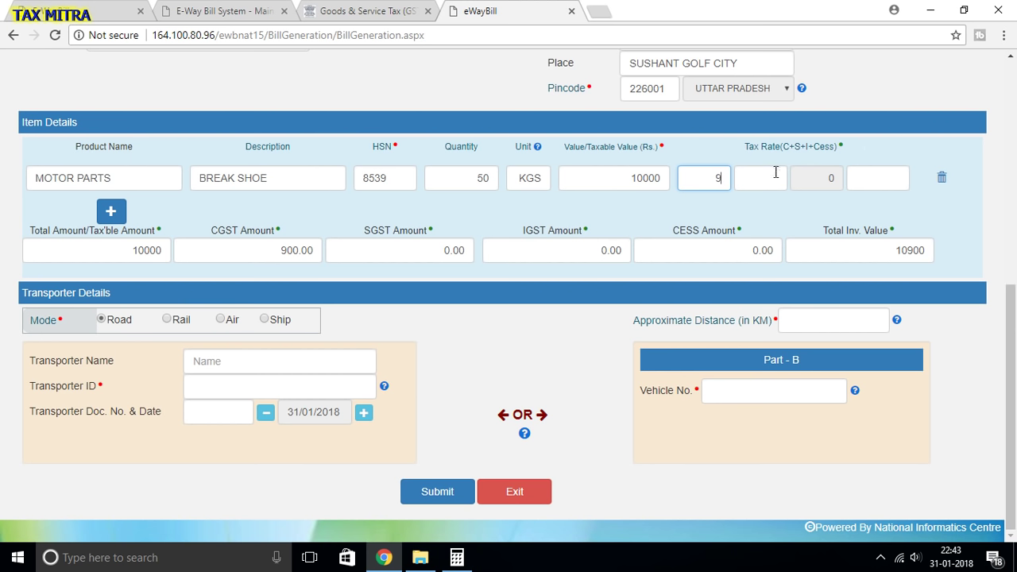
{"action": "type", "text": "9"}
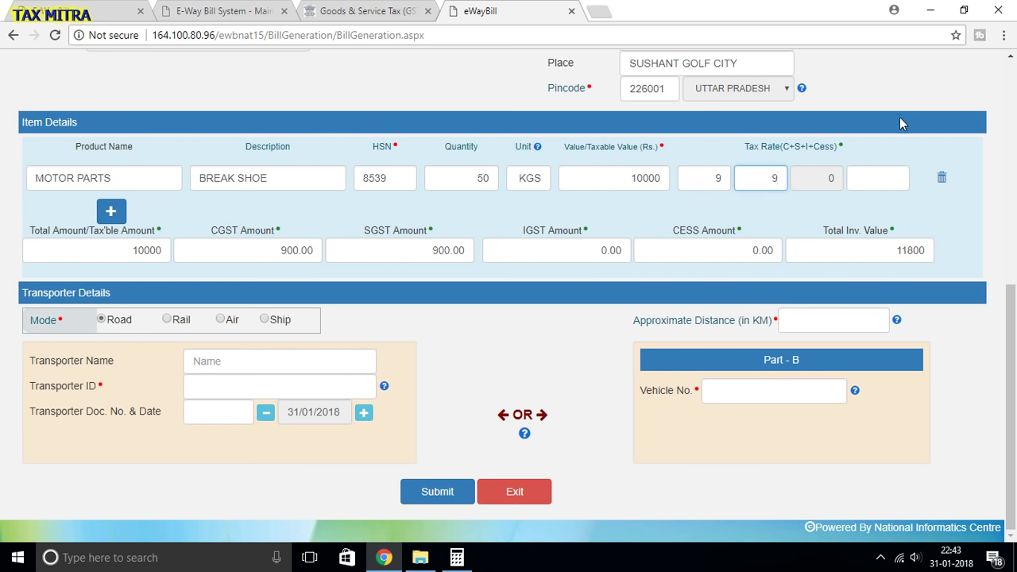
{"action": "left_click", "coordinate": [898, 120]}
{"action": "mouse_move", "coordinate": [539, 150]}
- Enter 12 KM as the approximate distance in the Road-mode Transporter Details
{"action": "left_click", "coordinate": [819, 326]}
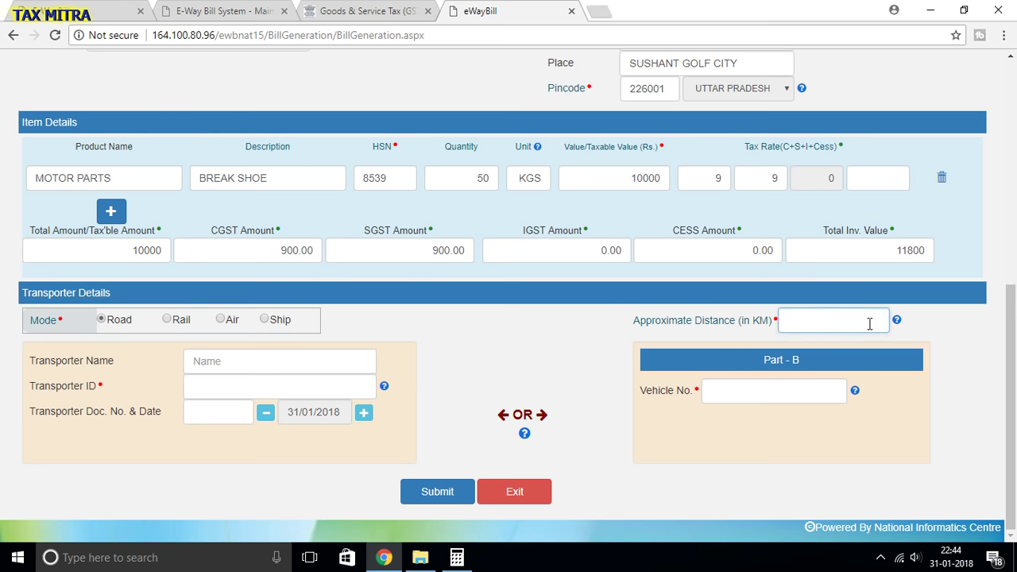
{"action": "mouse_move", "coordinate": [895, 325]}
{"action": "type", "text": "12"}
{"action": "left_click", "coordinate": [570, 336]}
{"action": "scroll", "coordinate": [531, 397], "scroll_direction": "up", "scroll_amount": 10}
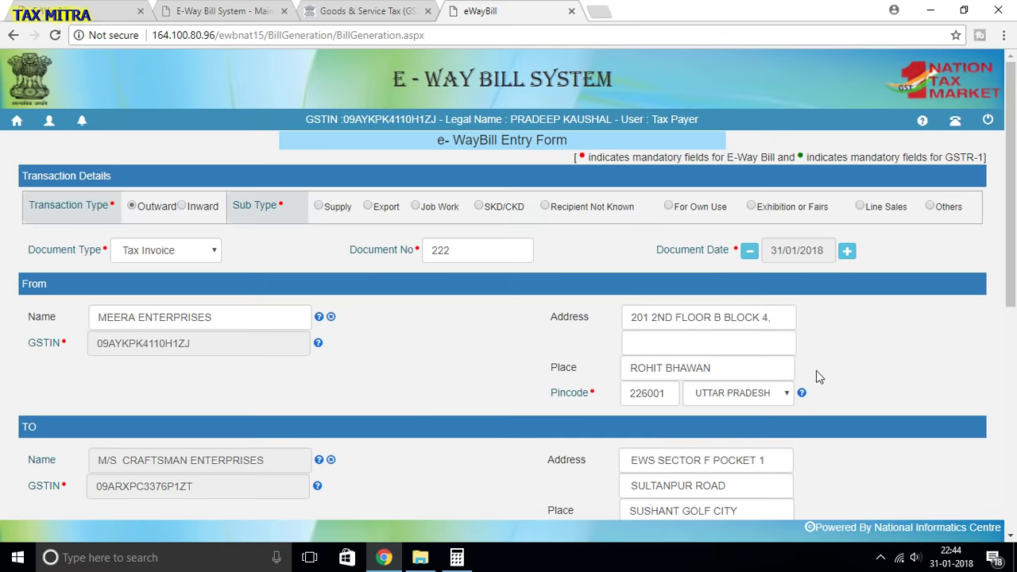
{"action": "scroll", "coordinate": [794, 377], "scroll_direction": "down", "scroll_amount": 4}
{"action": "scroll", "coordinate": [781, 380], "scroll_direction": "down", "scroll_amount": 2}
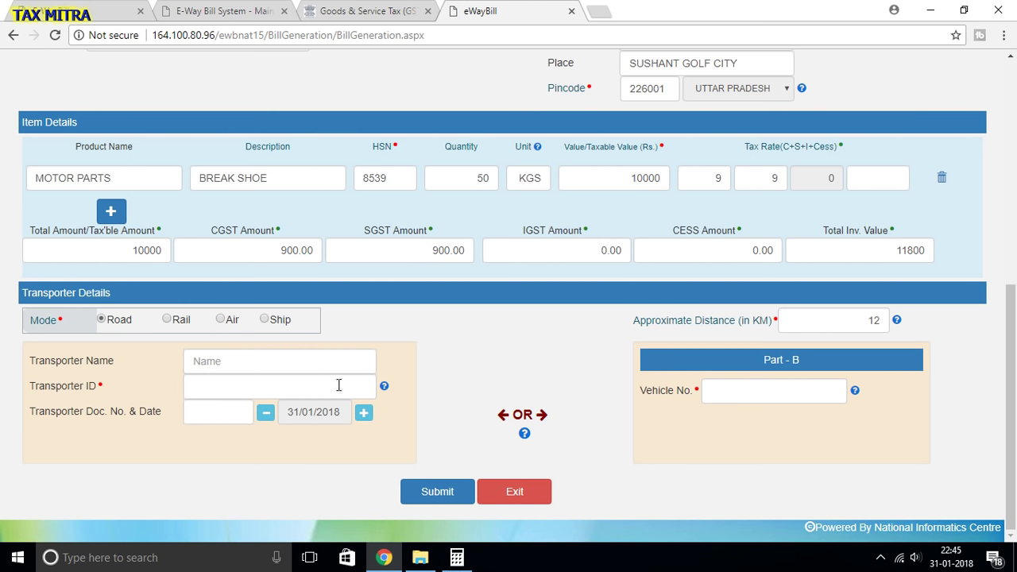
{"action": "left_click", "coordinate": [208, 386]}
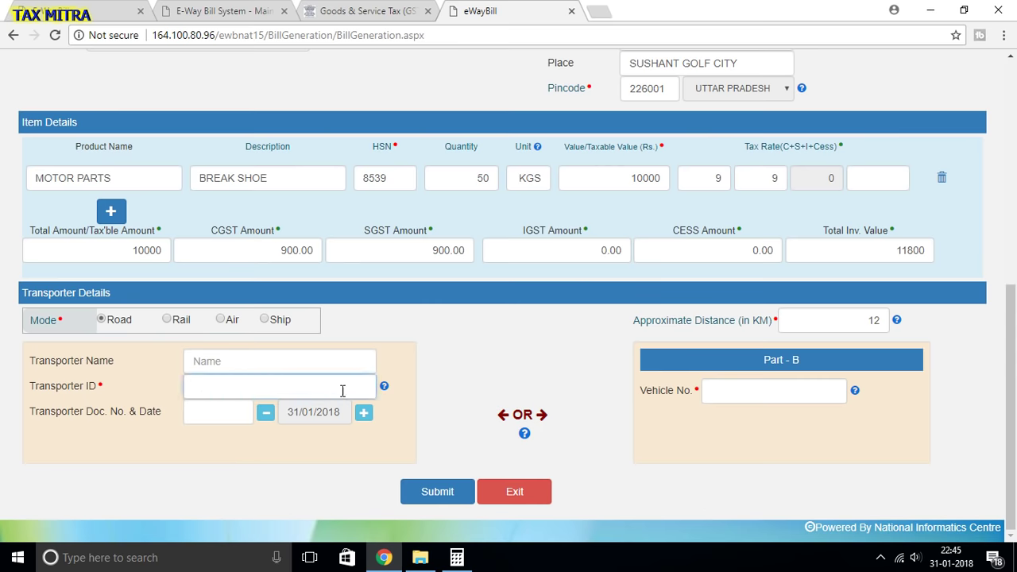
{"action": "mouse_move", "coordinate": [386, 390]}
{"action": "left_click", "coordinate": [730, 392]}
{"action": "mouse_move", "coordinate": [856, 391]}
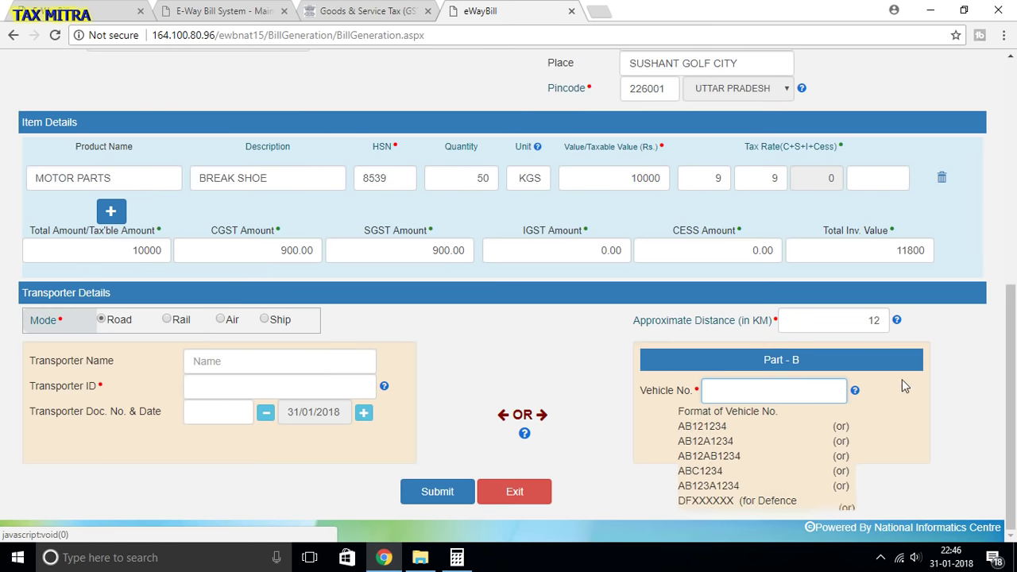
- Enter UP32AR1234 as the Part-B vehicle number
{"action": "left_click", "coordinate": [750, 389]}
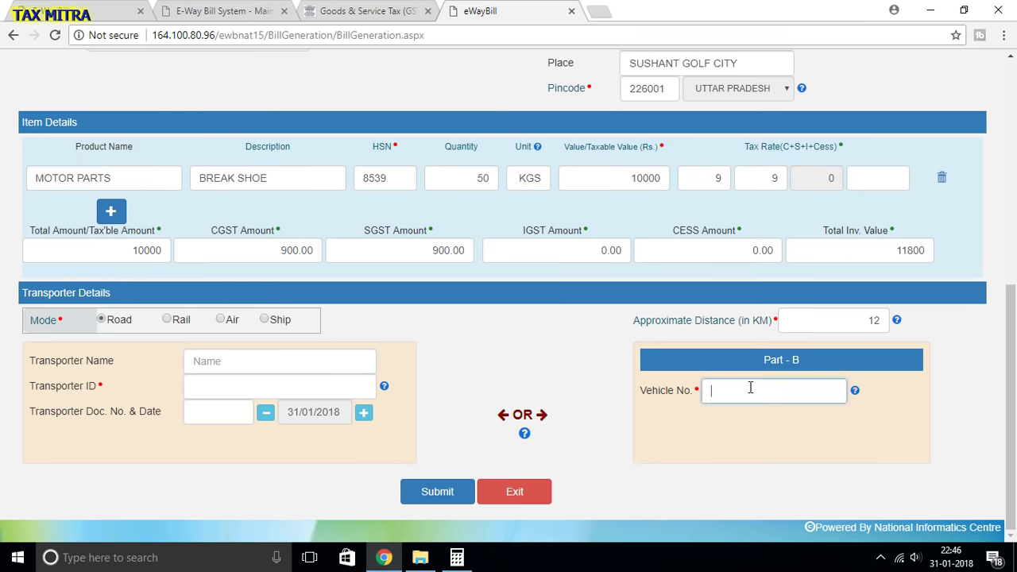
{"action": "type", "text": "UP32AR1234"}
{"action": "scroll", "coordinate": [621, 321], "scroll_direction": "up", "scroll_amount": 3}
{"action": "scroll", "coordinate": [621, 309], "scroll_direction": "down", "scroll_amount": 3}
{"action": "mouse_move", "coordinate": [383, 387]}
{"action": "scroll", "coordinate": [734, 417], "scroll_direction": "up", "scroll_amount": 8}
{"action": "scroll", "coordinate": [590, 402], "scroll_direction": "down", "scroll_amount": 8}
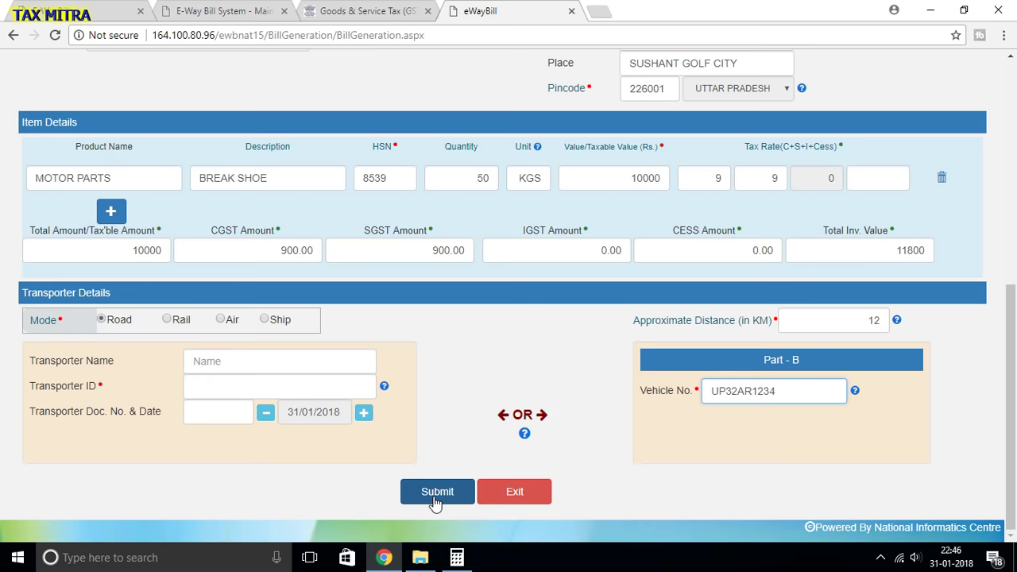
- Submit the filled e-way bill entry form
{"action": "left_click", "coordinate": [435, 493]}
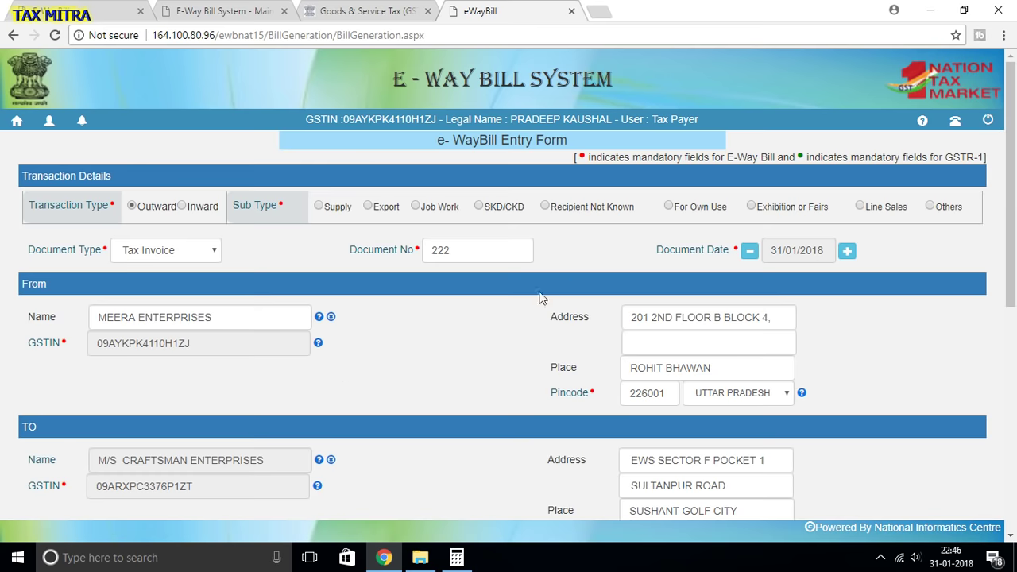
{"action": "scroll", "coordinate": [294, 266], "scroll_direction": "down", "scroll_amount": 3}
{"action": "scroll", "coordinate": [526, 322], "scroll_direction": "down", "scroll_amount": 3}
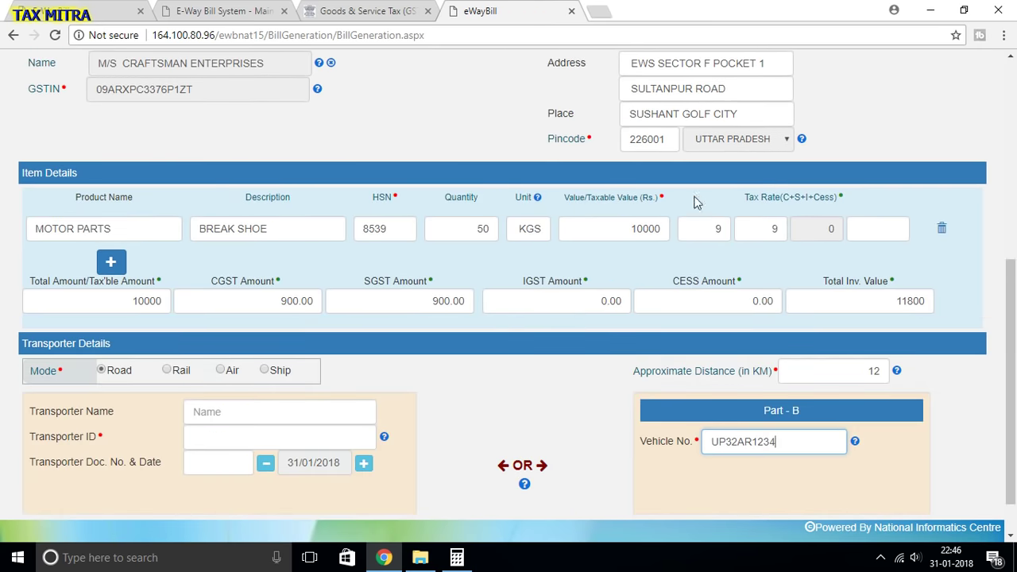
{"action": "scroll", "coordinate": [516, 275], "scroll_direction": "down", "scroll_amount": 2}
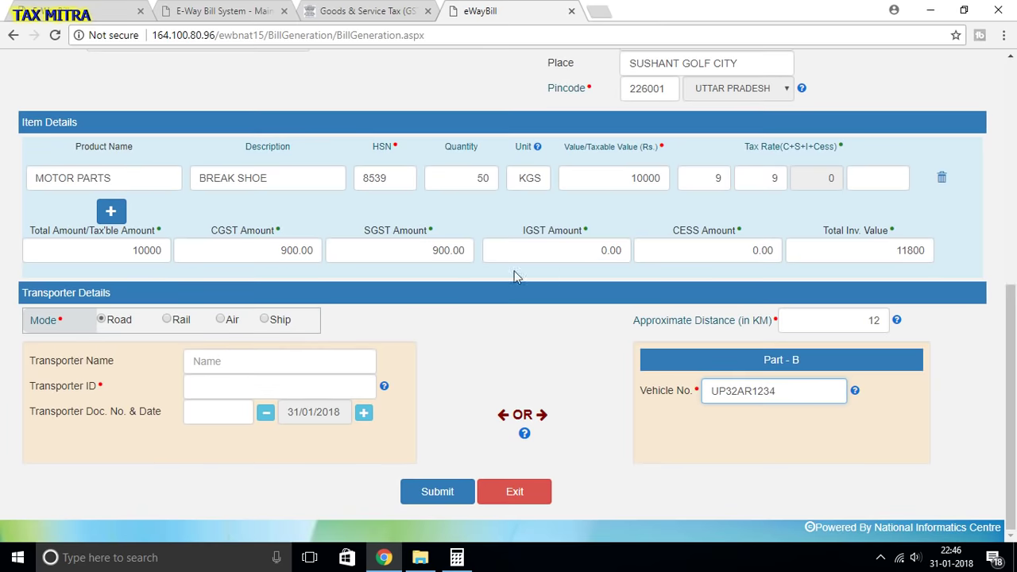
- Set the transaction sub type to Supply after the missing-sub-type warning, then resubmit
{"action": "left_click", "coordinate": [448, 491]}
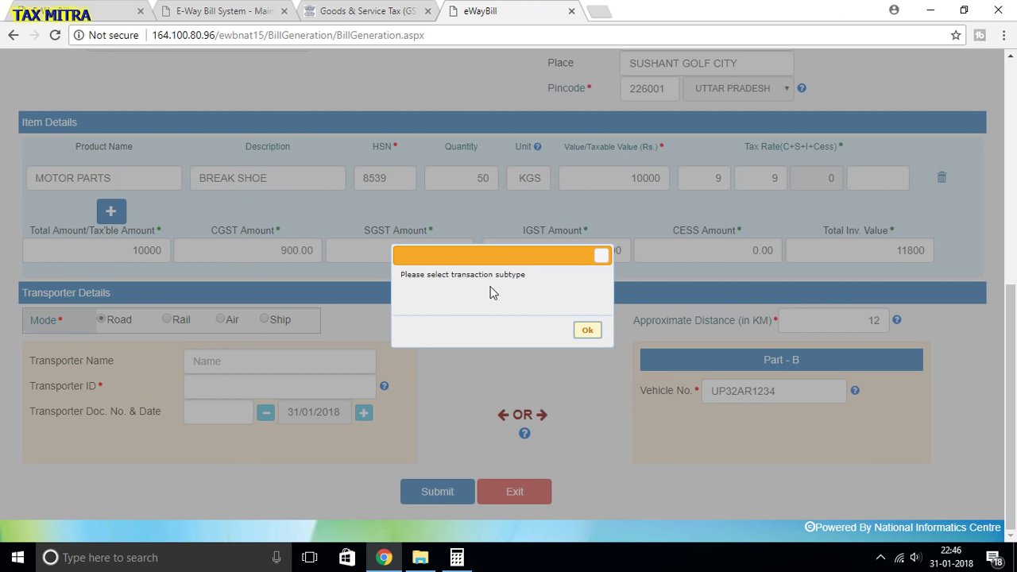
{"action": "left_click", "coordinate": [579, 334]}
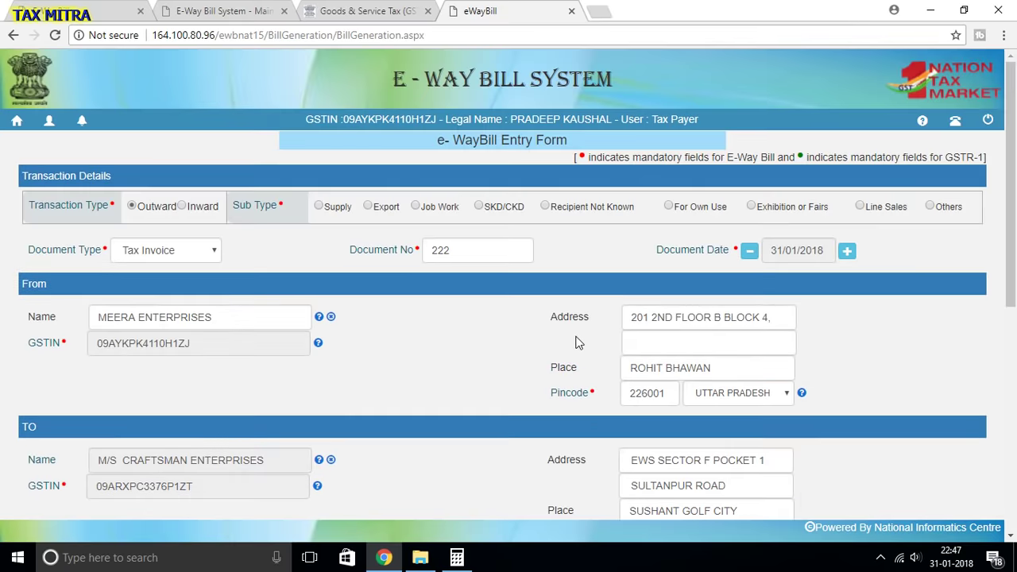
{"action": "left_click", "coordinate": [319, 205]}
{"action": "scroll", "coordinate": [350, 270], "scroll_direction": "down", "scroll_amount": 8}
{"action": "left_click", "coordinate": [438, 492]}
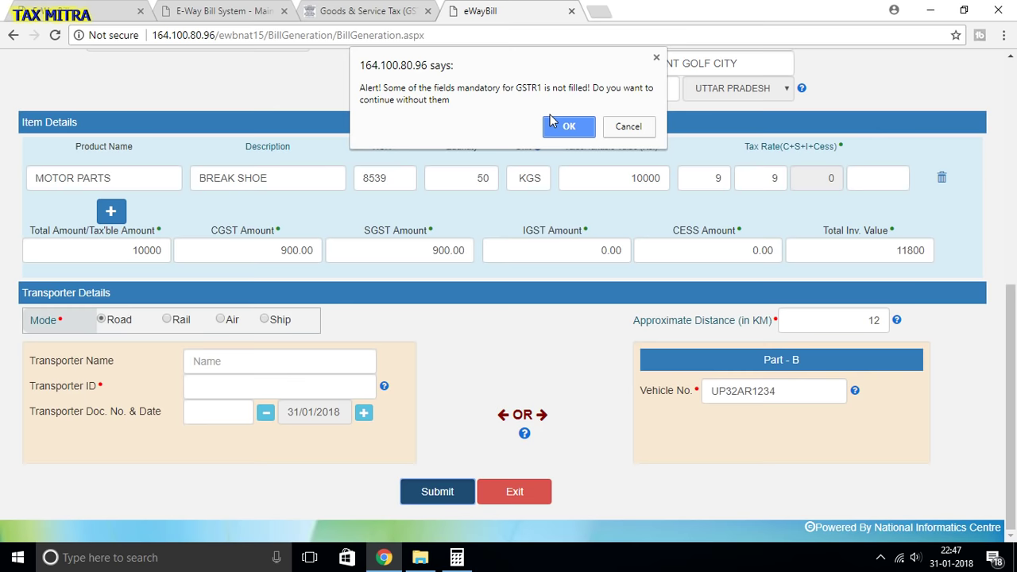
- Return from the GSTR1 alert and enter a cess rate of 0
{"action": "left_click", "coordinate": [627, 126]}
{"action": "left_click", "coordinate": [901, 181]}
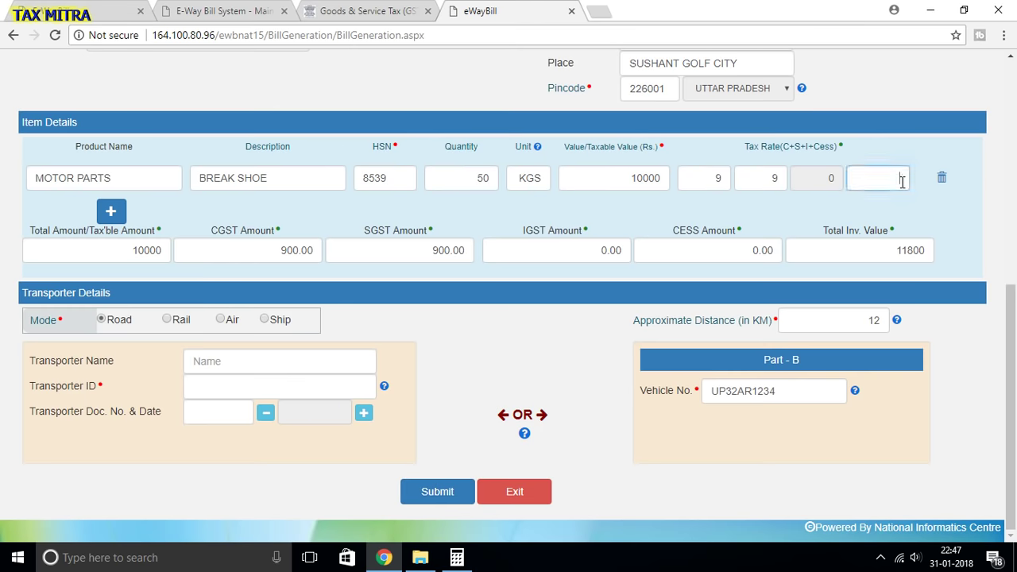
{"action": "type", "text": "0"}
{"action": "left_click", "coordinate": [920, 200]}
- Generate the e-way bill and review the Print e-Way Bill / Slip page
{"action": "left_click", "coordinate": [413, 497]}
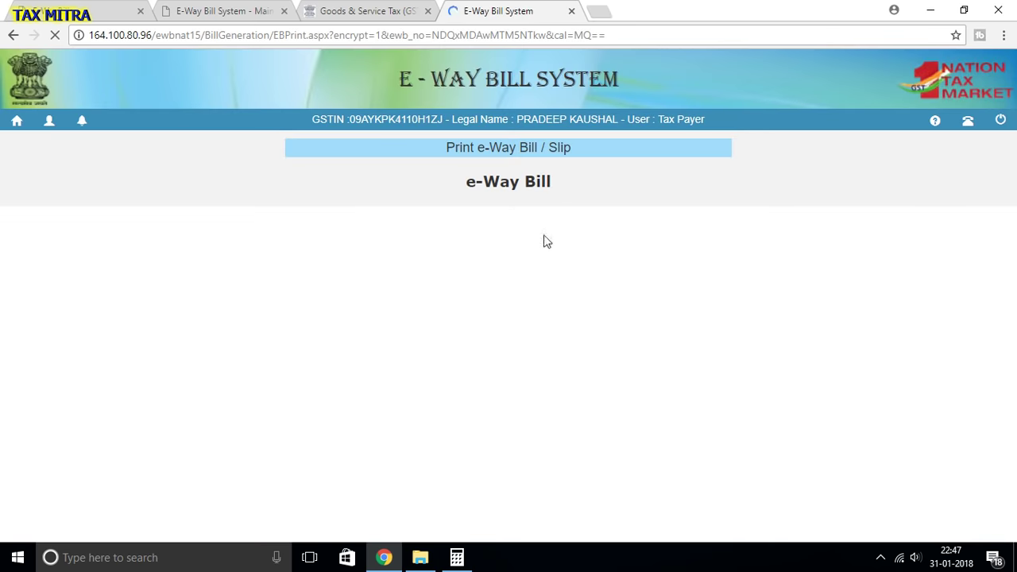
{"action": "scroll", "coordinate": [556, 243], "scroll_direction": "down", "scroll_amount": 4}
{"action": "scroll", "coordinate": [603, 244], "scroll_direction": "down", "scroll_amount": 1}
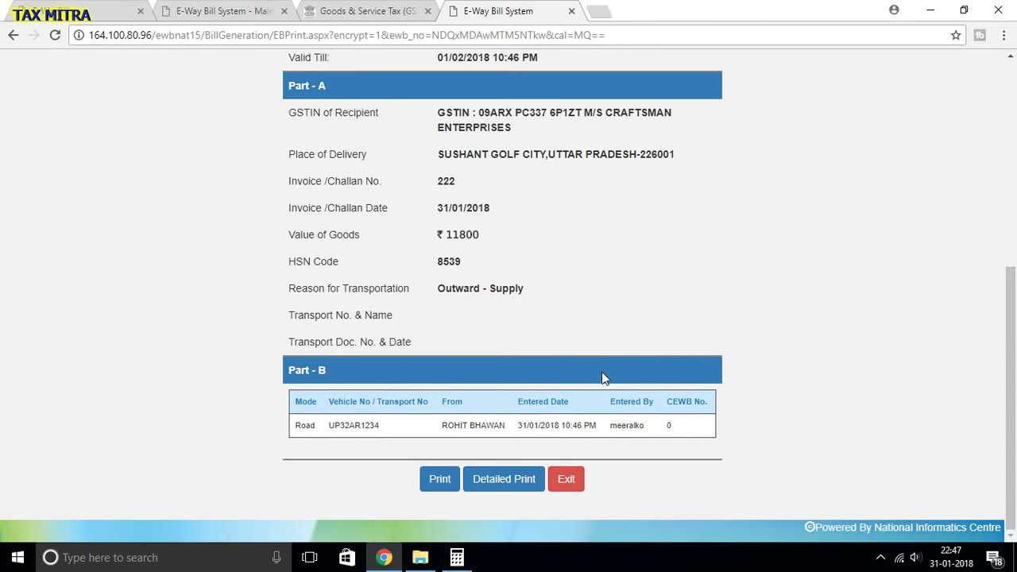
{"action": "scroll", "coordinate": [601, 379], "scroll_direction": "up", "scroll_amount": 5}
{"action": "scroll", "coordinate": [563, 368], "scroll_direction": "down", "scroll_amount": 2}
{"action": "scroll", "coordinate": [519, 313], "scroll_direction": "down", "scroll_amount": 3}
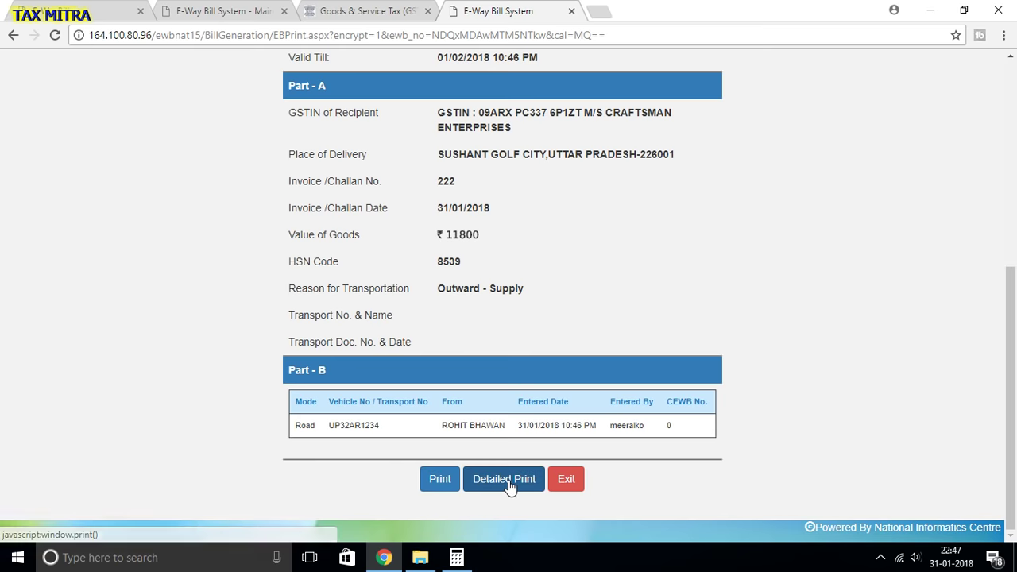
{"action": "scroll", "coordinate": [509, 486], "scroll_direction": "up", "scroll_amount": 1}
{"action": "scroll", "coordinate": [509, 486], "scroll_direction": "up", "scroll_amount": 3}
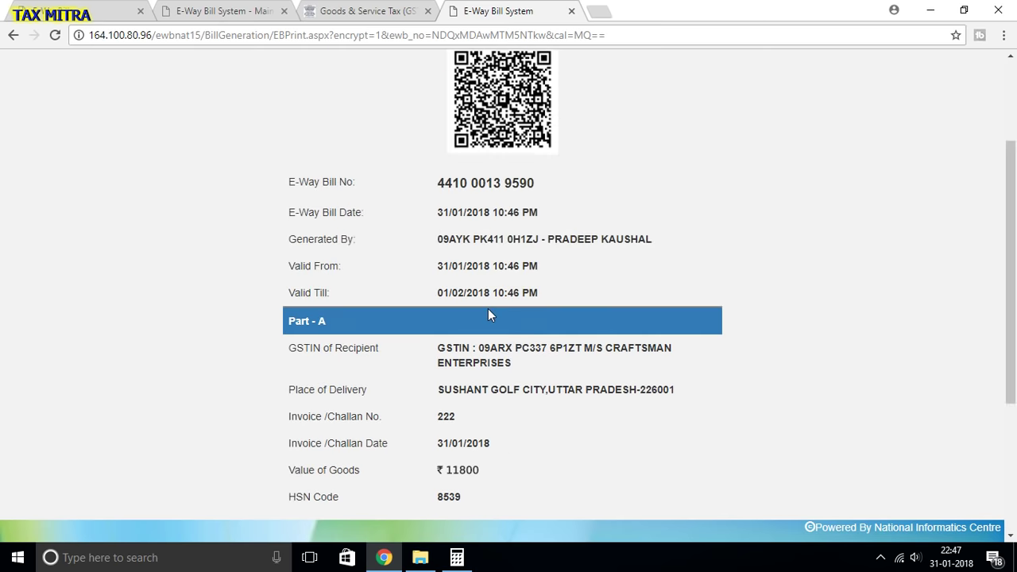
{"action": "scroll", "coordinate": [492, 278], "scroll_direction": "down", "scroll_amount": 3}
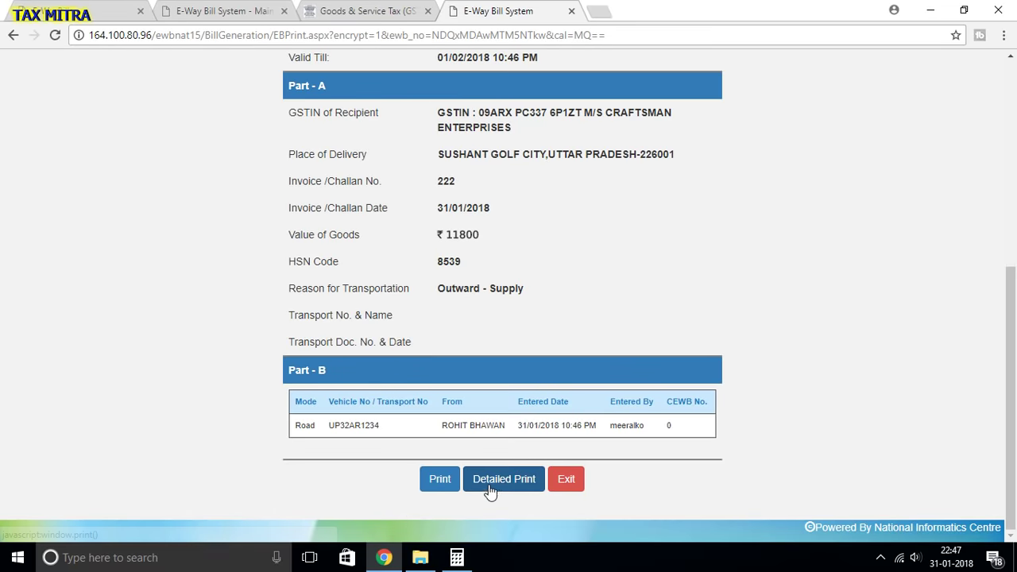
- Show the Detailed Print with bill, goods and vehicle UP32AR1234 details
{"action": "left_click", "coordinate": [490, 492]}
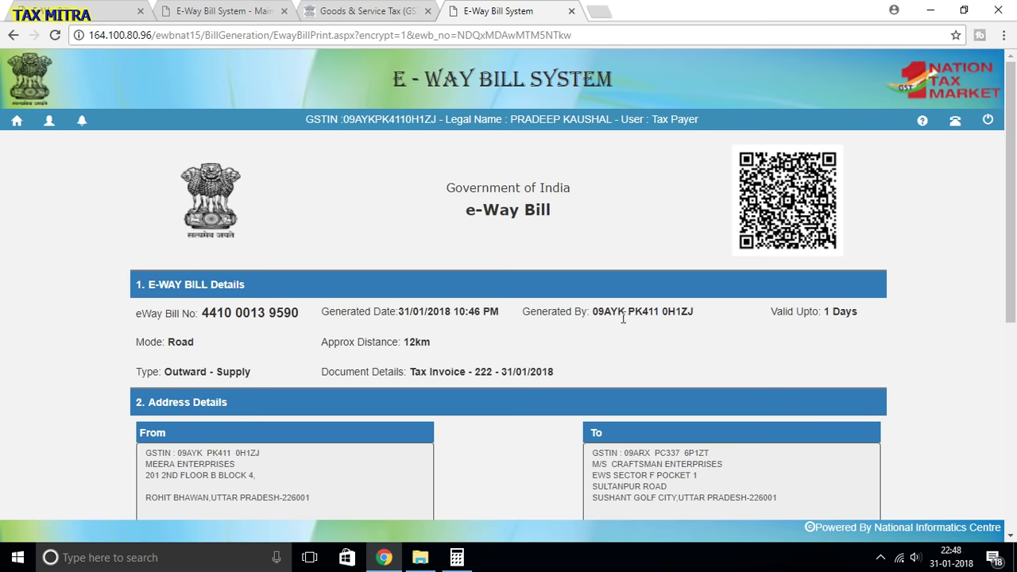
{"action": "scroll", "coordinate": [625, 319], "scroll_direction": "down", "scroll_amount": 3}
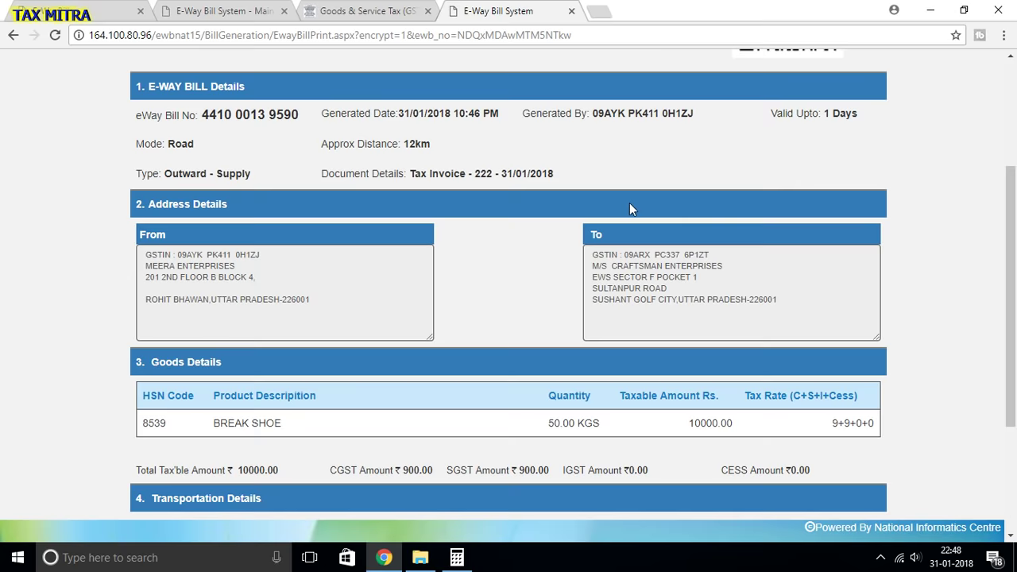
{"action": "scroll", "coordinate": [629, 209], "scroll_direction": "down", "scroll_amount": 3}
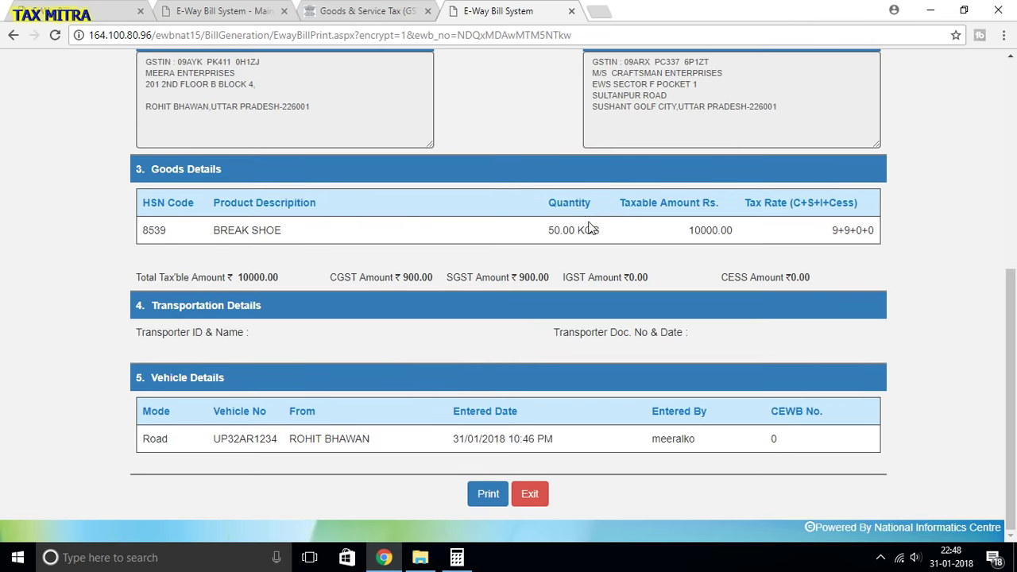
{"action": "scroll", "coordinate": [523, 350], "scroll_direction": "up", "scroll_amount": 5}
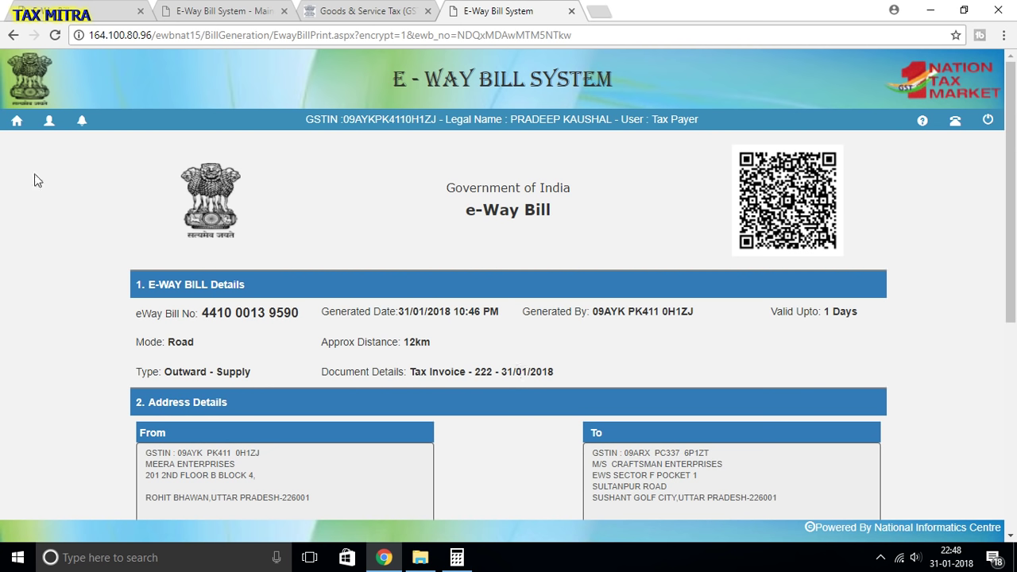
- Go back to the dashboard and open Cancel under the e-Waybill menu
{"action": "left_click", "coordinate": [16, 122]}
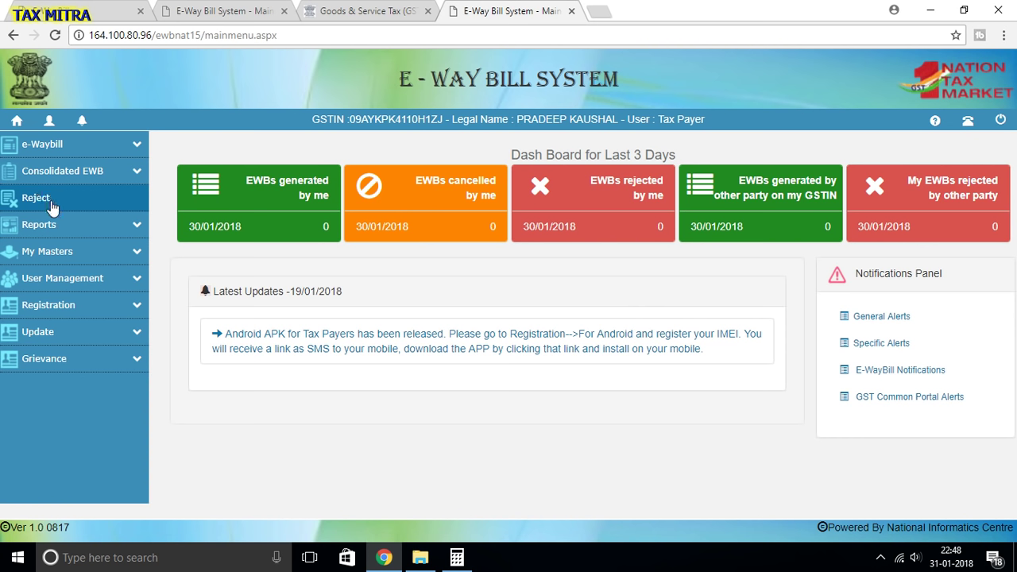
{"action": "left_click", "coordinate": [52, 147]}
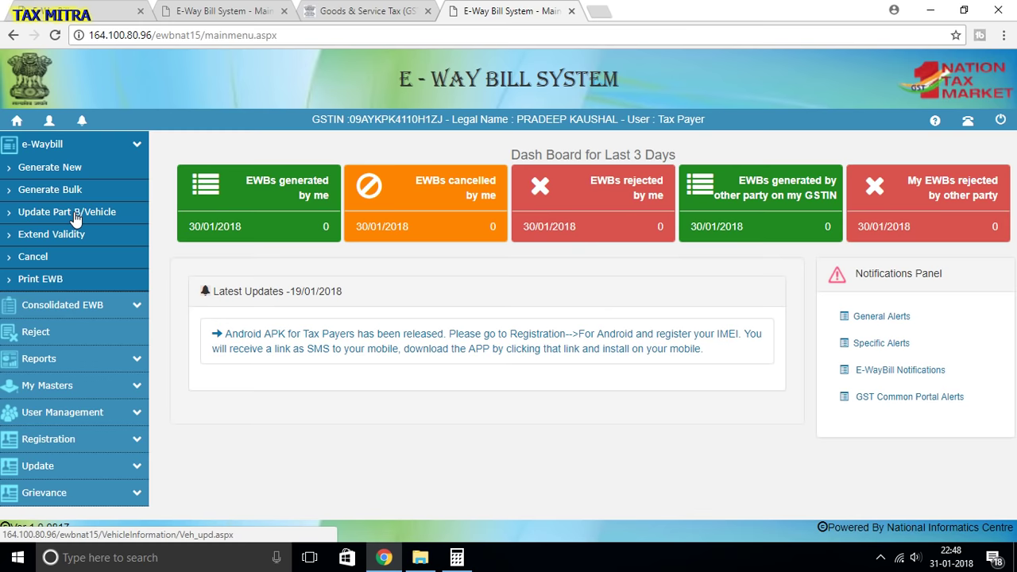
{"action": "left_click", "coordinate": [39, 259]}
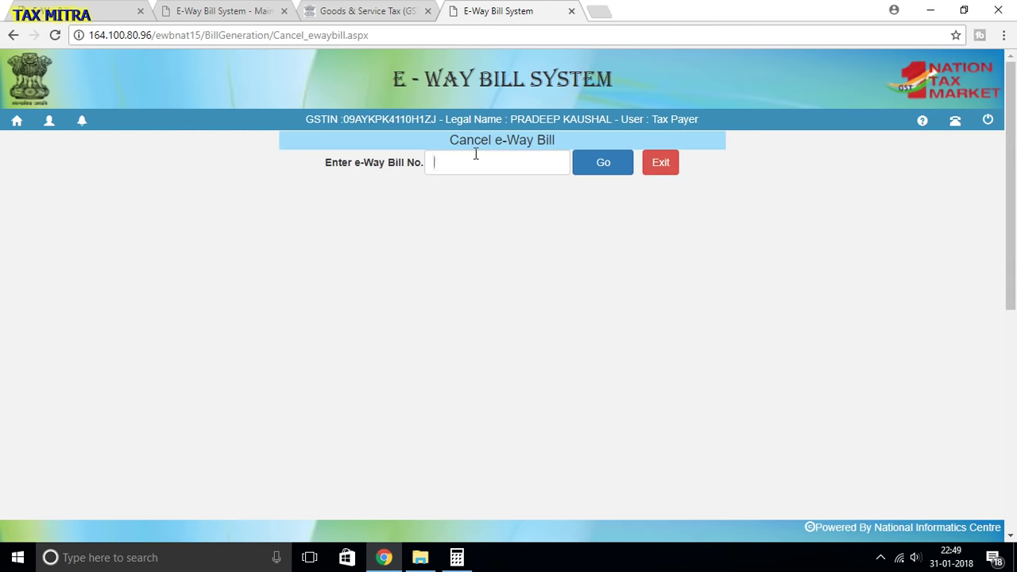
- Look up the generated bill by its e-Way Bill number
{"action": "left_click", "coordinate": [474, 161]}
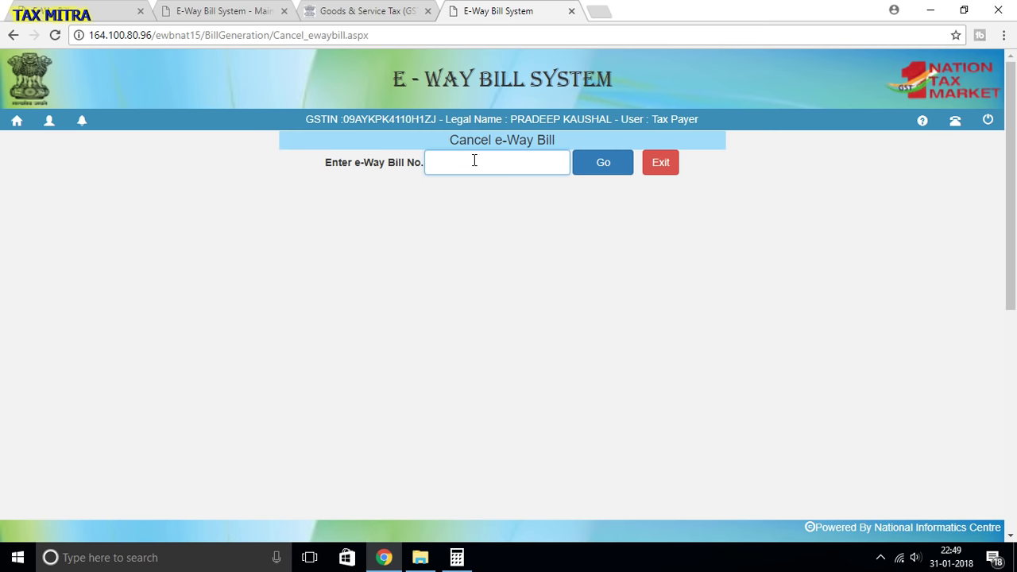
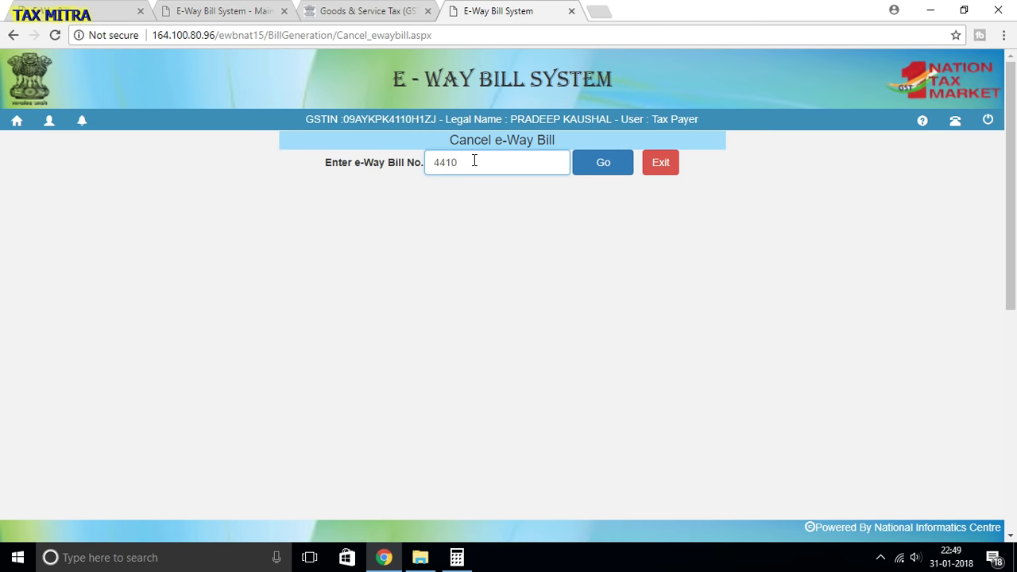
{"action": "left_click", "coordinate": [597, 173]}
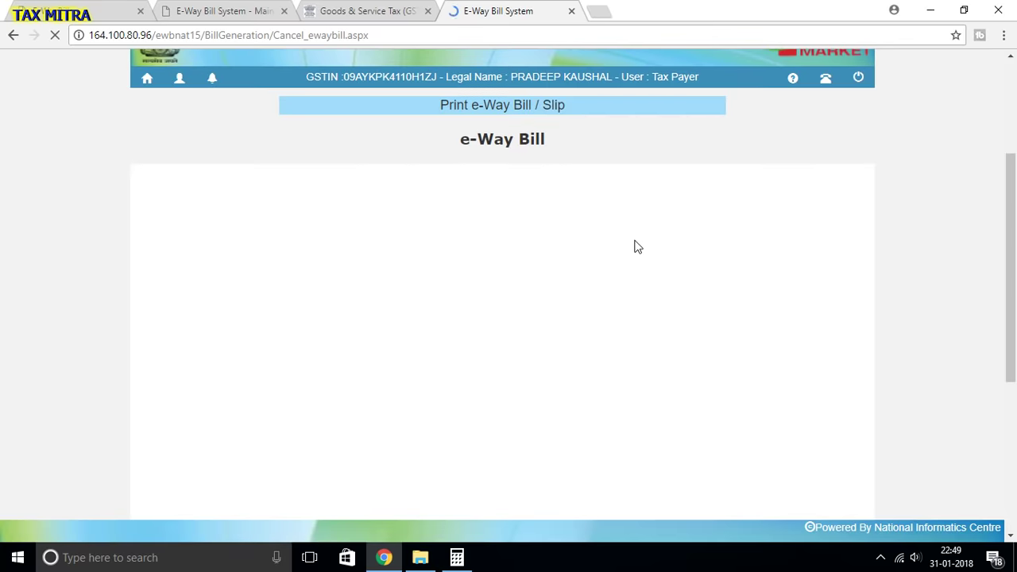
{"action": "scroll", "coordinate": [638, 258], "scroll_direction": "down", "scroll_amount": 10}
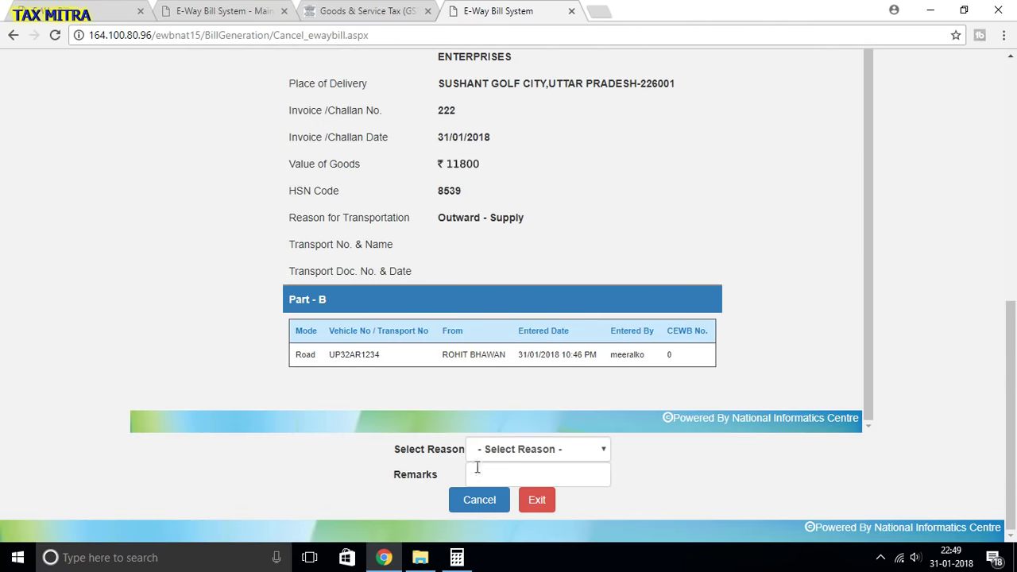
- Choose Order Cancelled as the reason and submit the cancellation
{"action": "left_click", "coordinate": [496, 456]}
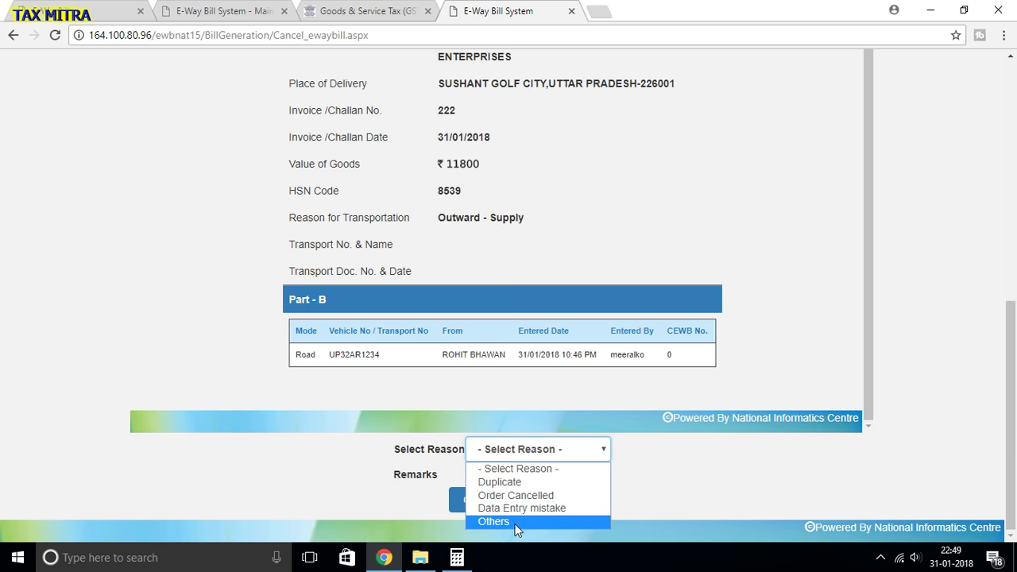
{"action": "left_click", "coordinate": [517, 522]}
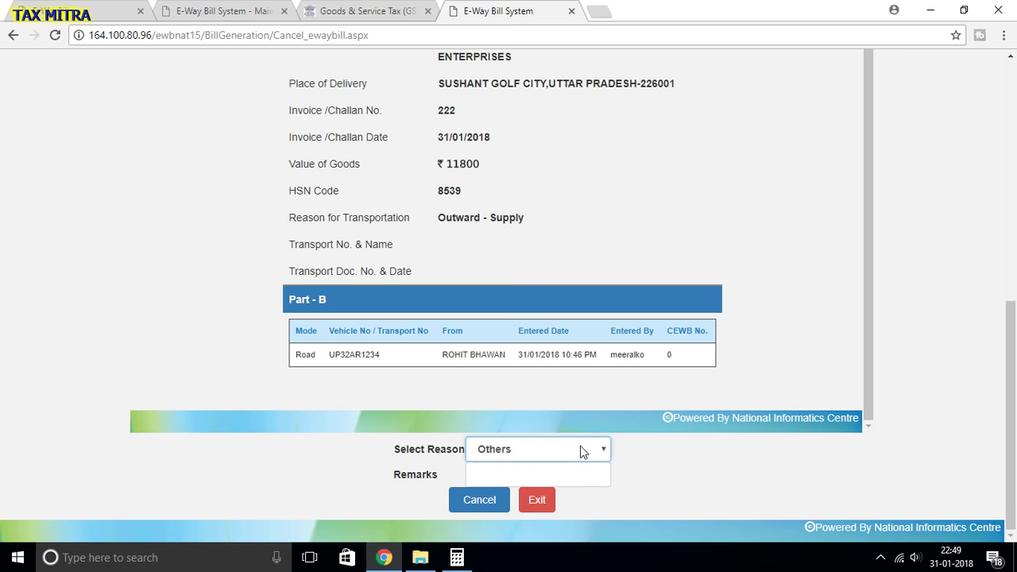
{"action": "left_click", "coordinate": [582, 452]}
{"action": "left_click", "coordinate": [530, 495]}
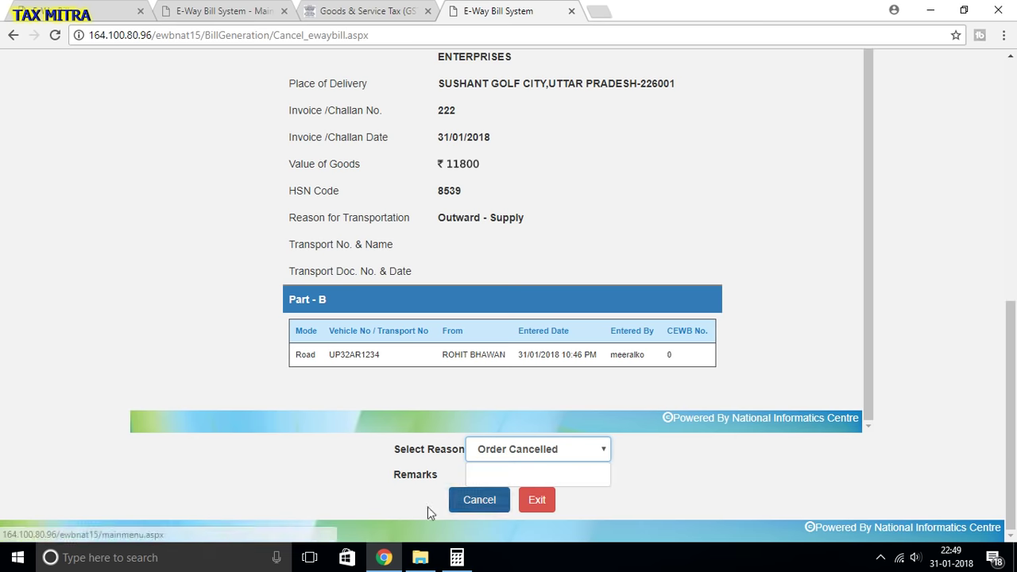
{"action": "left_click", "coordinate": [548, 468]}
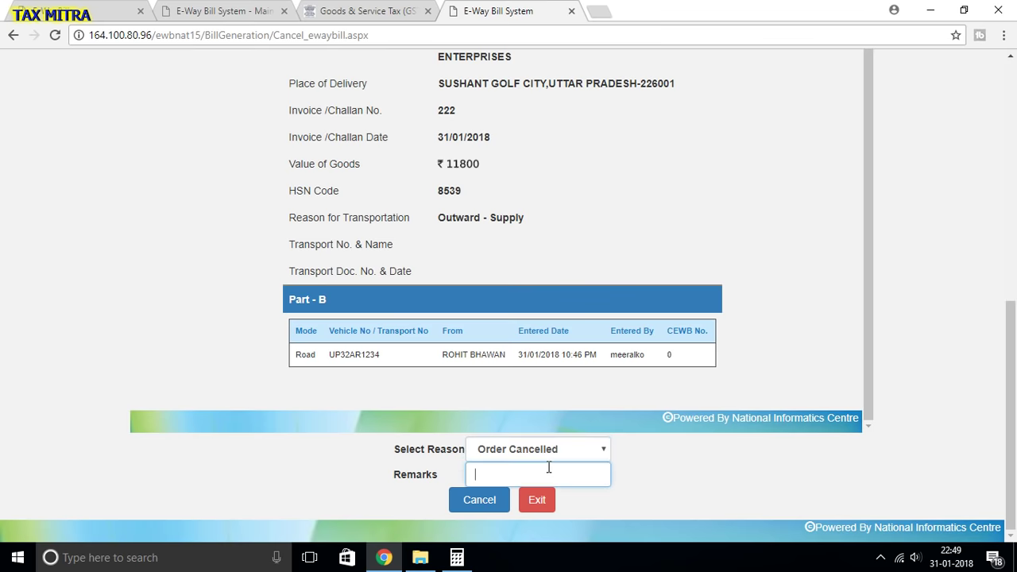
{"action": "left_click", "coordinate": [489, 512]}
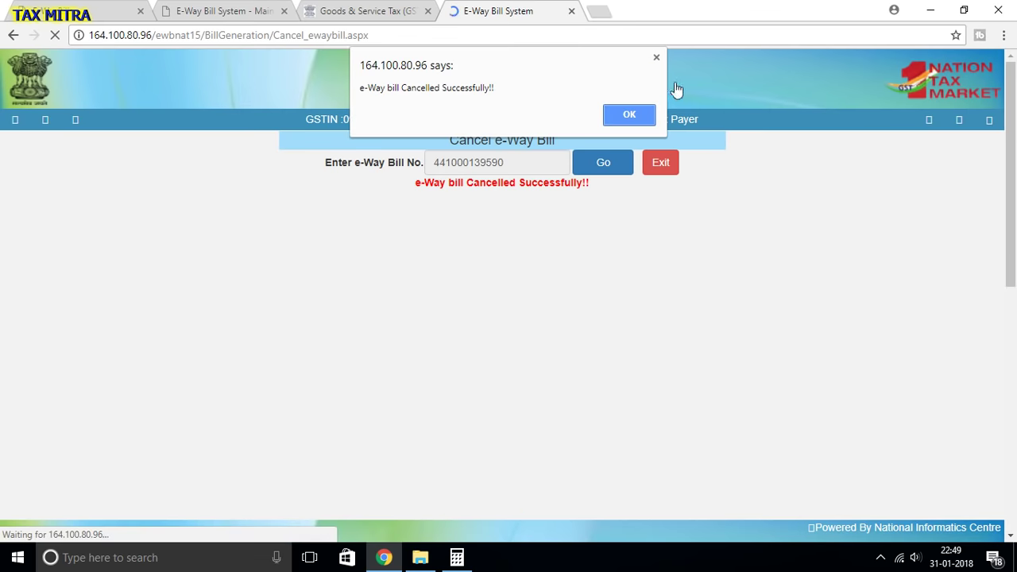
- Dismiss the success alert, review the CANCELLED-stamped bill, and return to the dashboard
{"action": "left_click", "coordinate": [628, 111]}
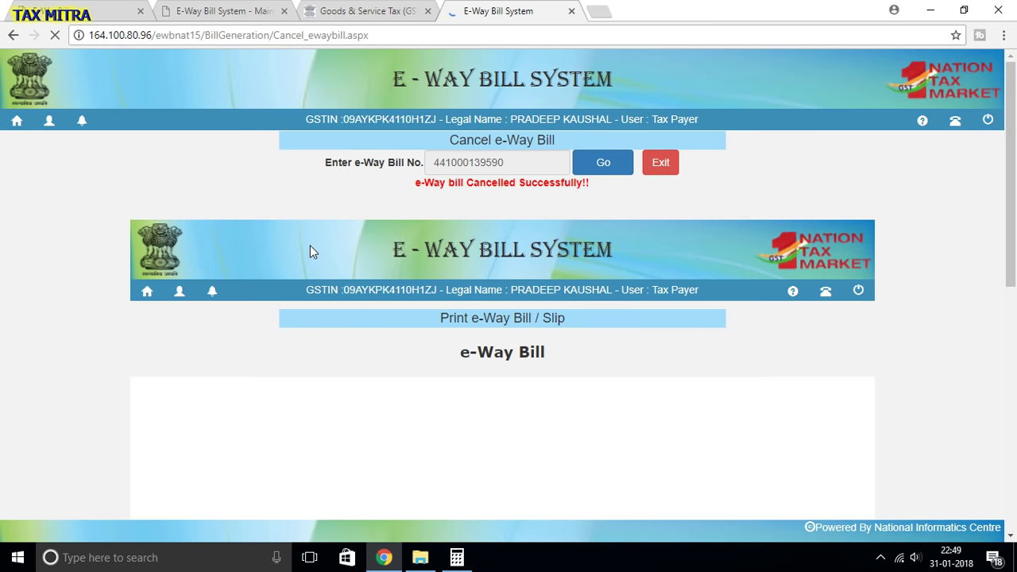
{"action": "scroll", "coordinate": [310, 252], "scroll_direction": "down", "scroll_amount": 10}
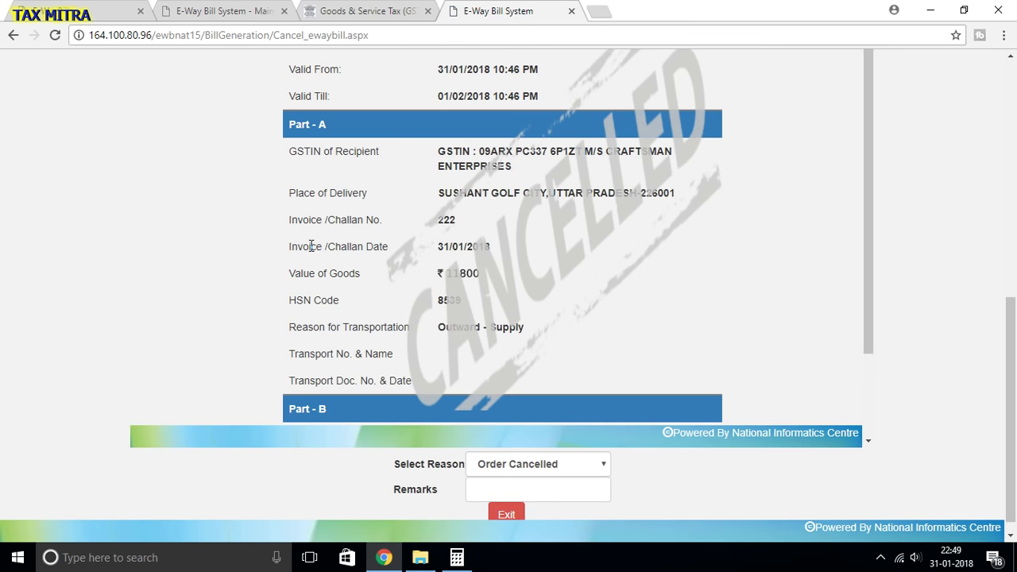
{"action": "scroll", "coordinate": [532, 281], "scroll_direction": "up", "scroll_amount": 10}
{"action": "scroll", "coordinate": [604, 318], "scroll_direction": "down", "scroll_amount": 10}
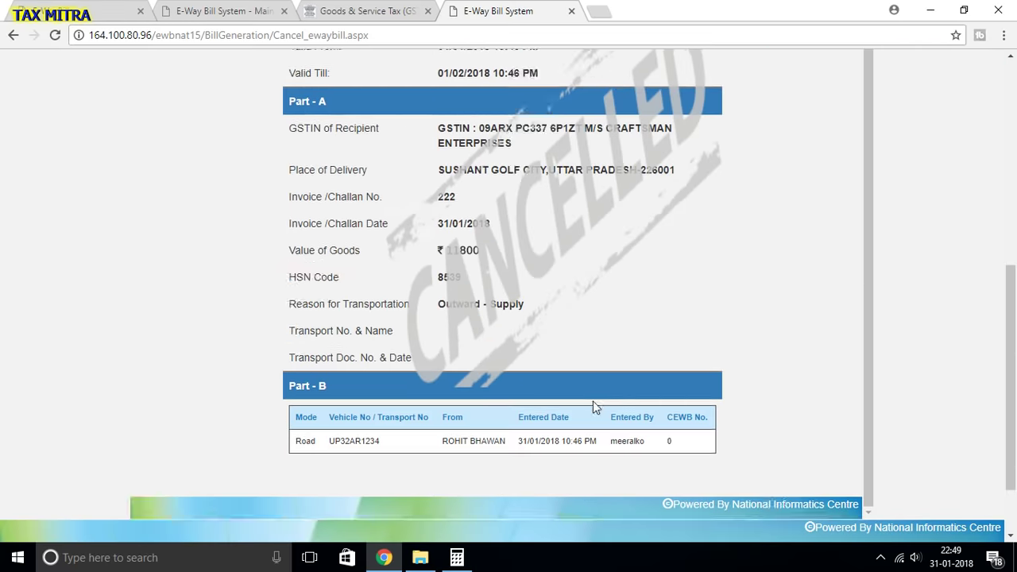
{"action": "scroll", "coordinate": [587, 406], "scroll_direction": "down", "scroll_amount": 1}
{"action": "scroll", "coordinate": [578, 334], "scroll_direction": "up", "scroll_amount": 1}
{"action": "scroll", "coordinate": [580, 331], "scroll_direction": "down", "scroll_amount": 1}
{"action": "scroll", "coordinate": [588, 326], "scroll_direction": "up", "scroll_amount": 1}
{"action": "scroll", "coordinate": [608, 290], "scroll_direction": "up", "scroll_amount": 3}
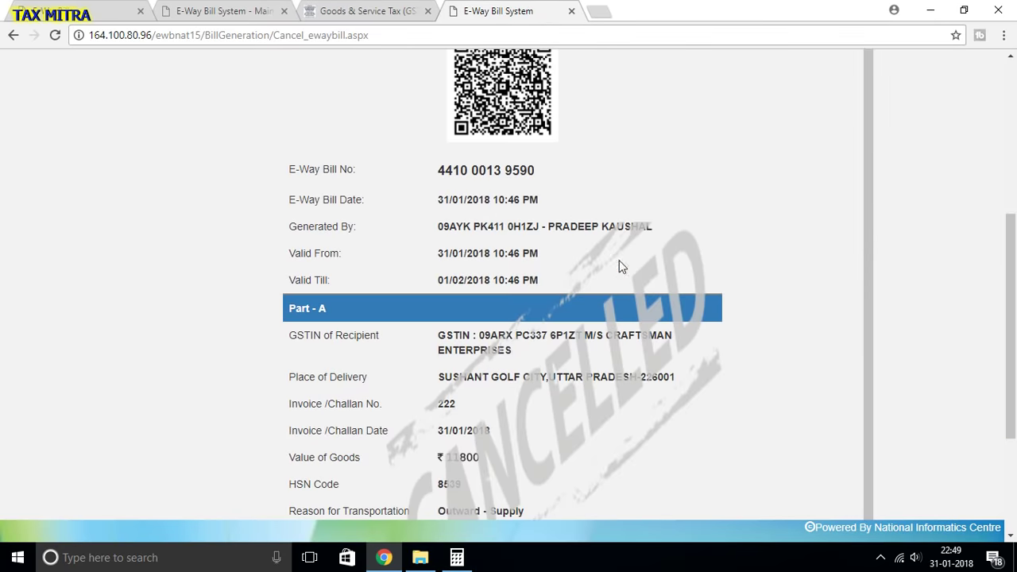
{"action": "scroll", "coordinate": [616, 270], "scroll_direction": "up", "scroll_amount": 5}
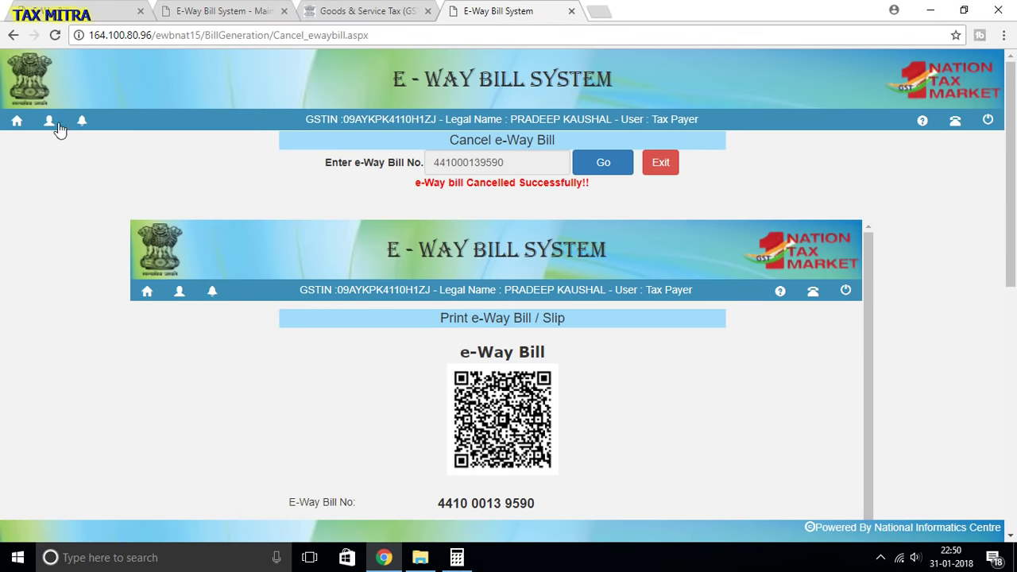
{"action": "left_click", "coordinate": [15, 120]}
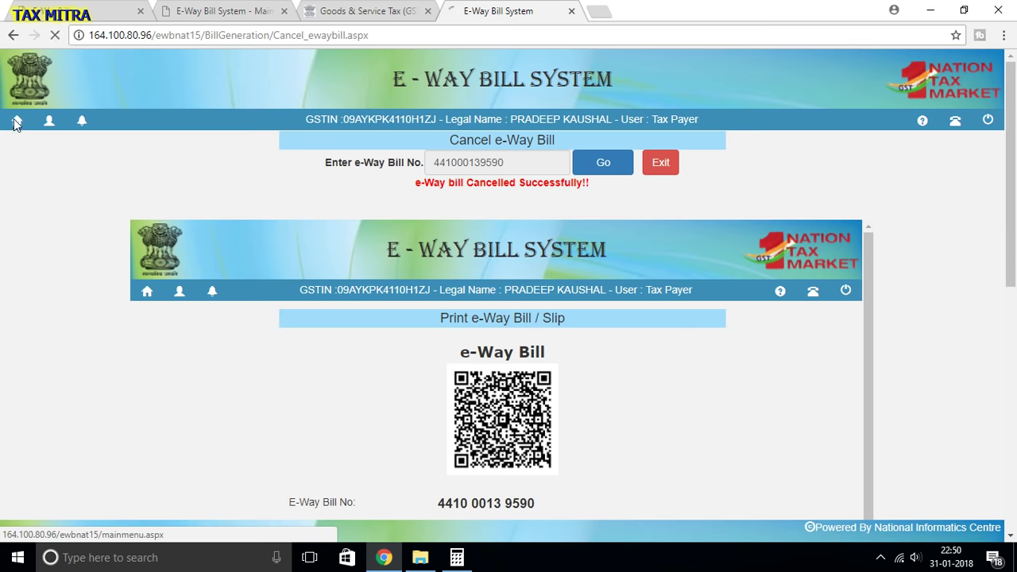